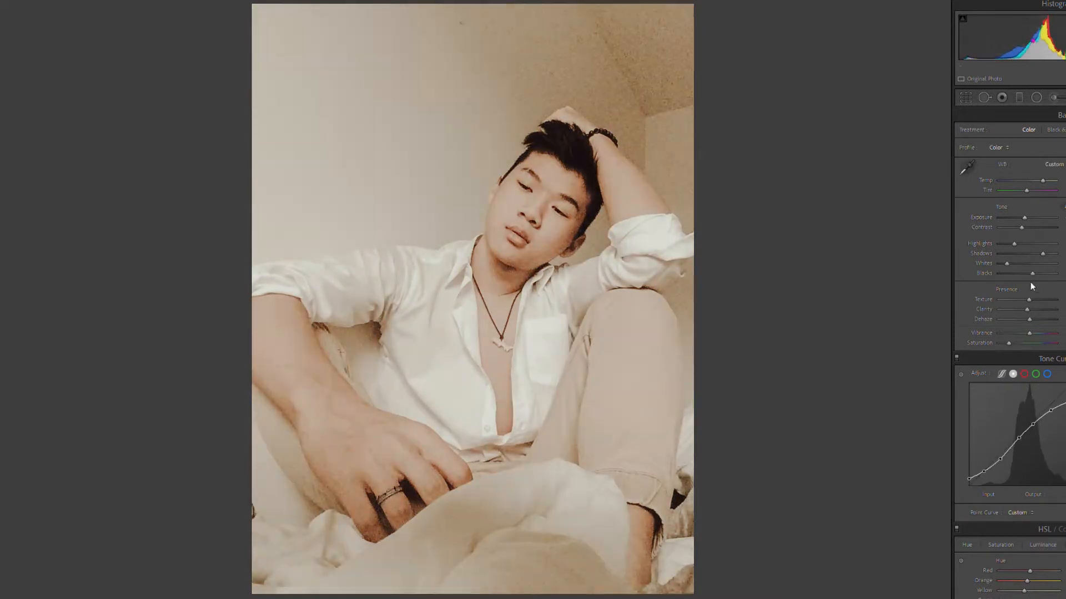
Step: Remove the sharpening and compare the edited portrait side by side with the original
scroll(1038, 302, "down", 10)
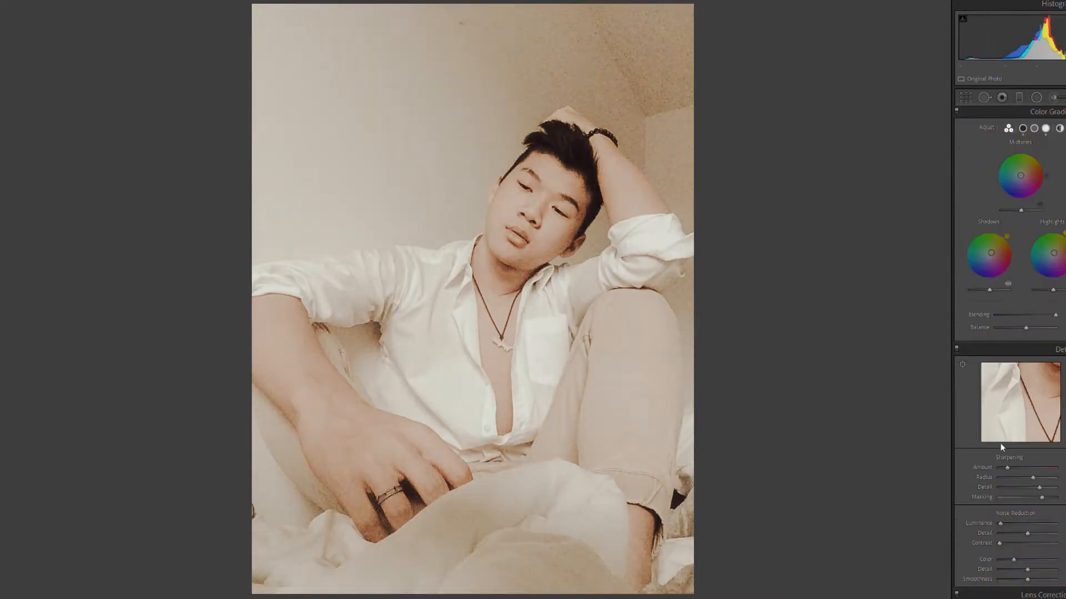
scroll(1003, 443, "down", 5)
key("y")
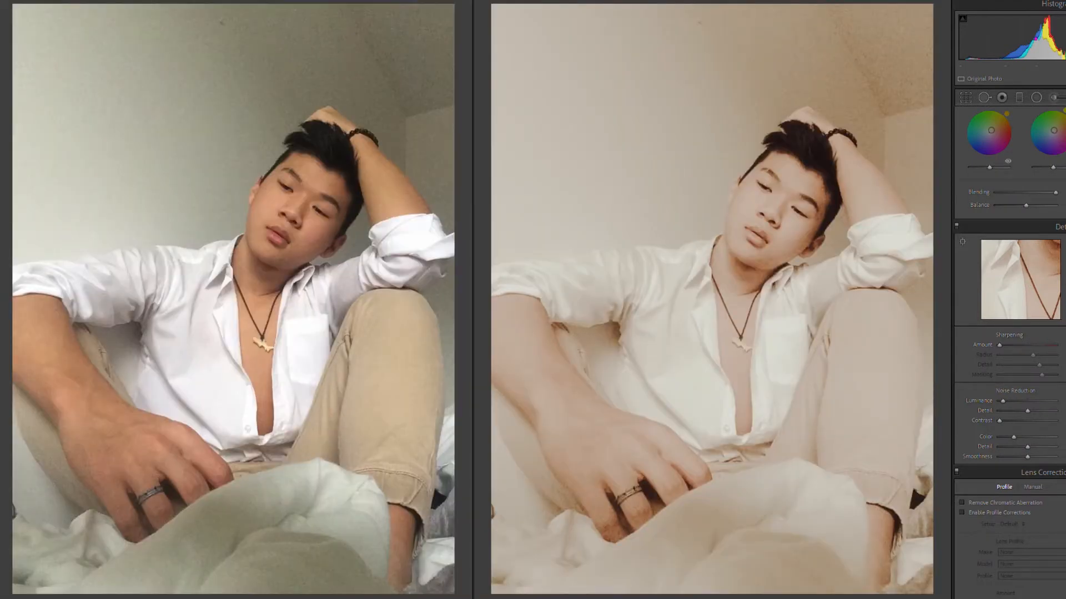
key("y")
Step: Set a cooler white balance, sampling the white shirt, and rebalance tone with lower shadows and slightly raised highlights and whites
scroll(991, 193, "up", 15)
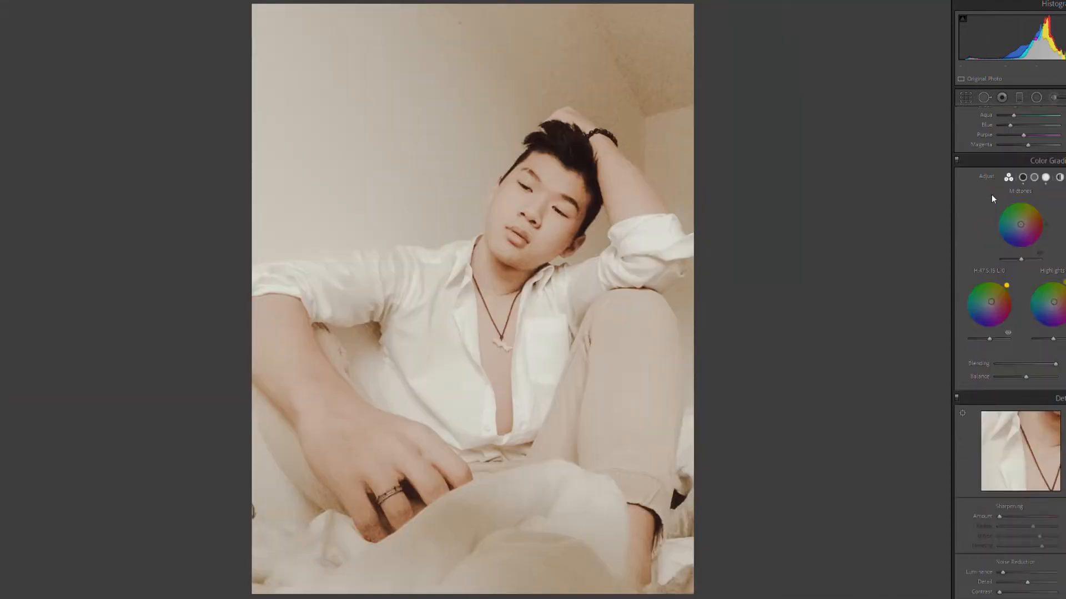
left_click_drag(1042, 172, 1036, 173)
left_click(967, 166)
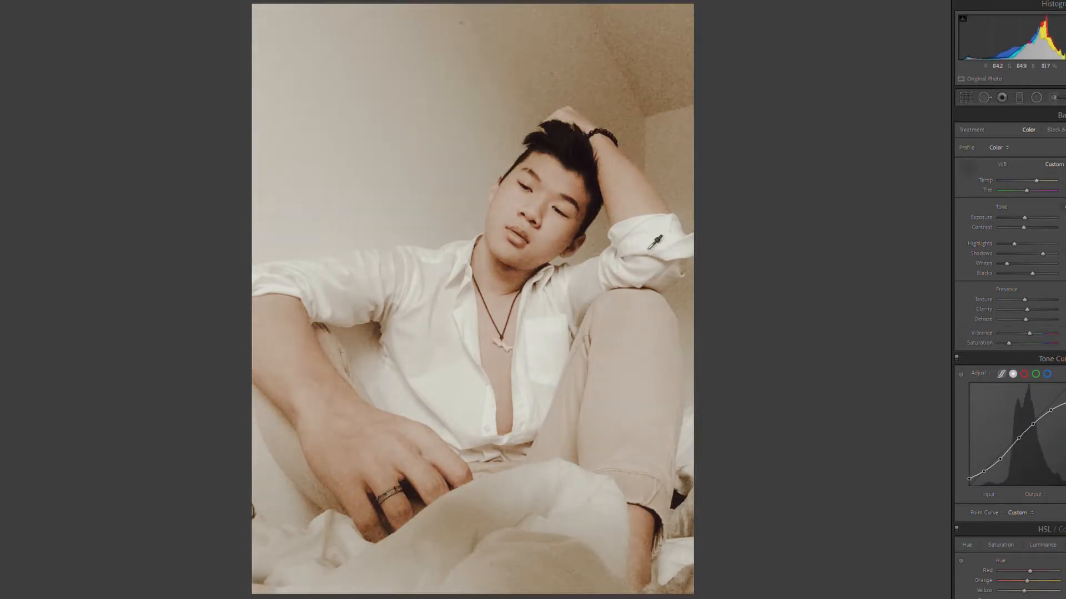
left_click(464, 325)
left_click_drag(1025, 171, 1027, 181)
left_click_drag(1013, 236, 1018, 236)
left_click_drag(1007, 253, 1026, 292)
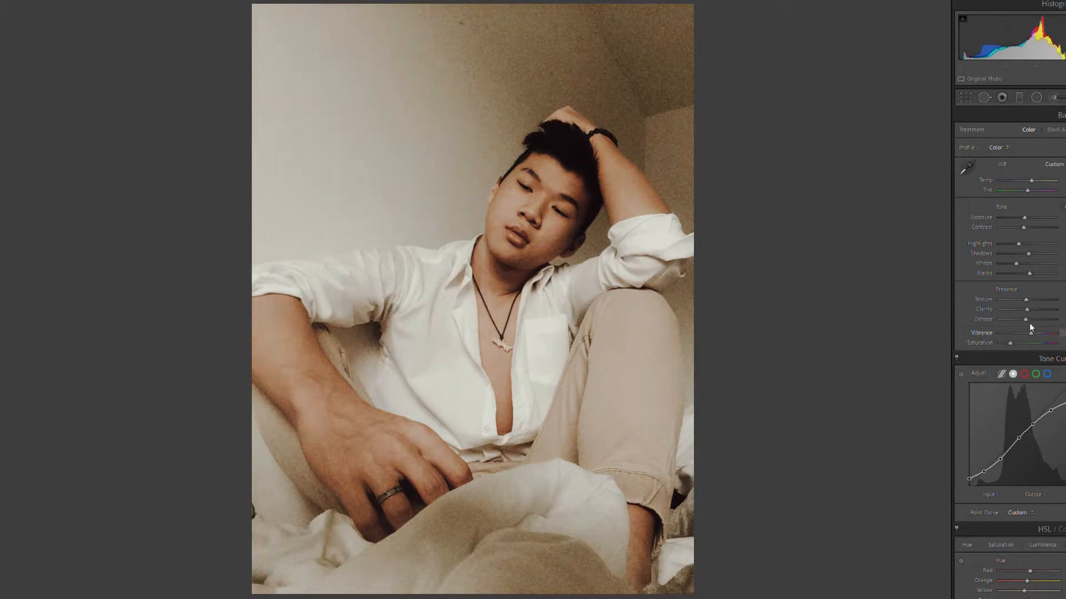
Step: Raise the orange and yellow luminance in the HSL adjustments and switch off the color grading
scroll(1029, 410, "down", 5)
scroll(1029, 412, "down", 3)
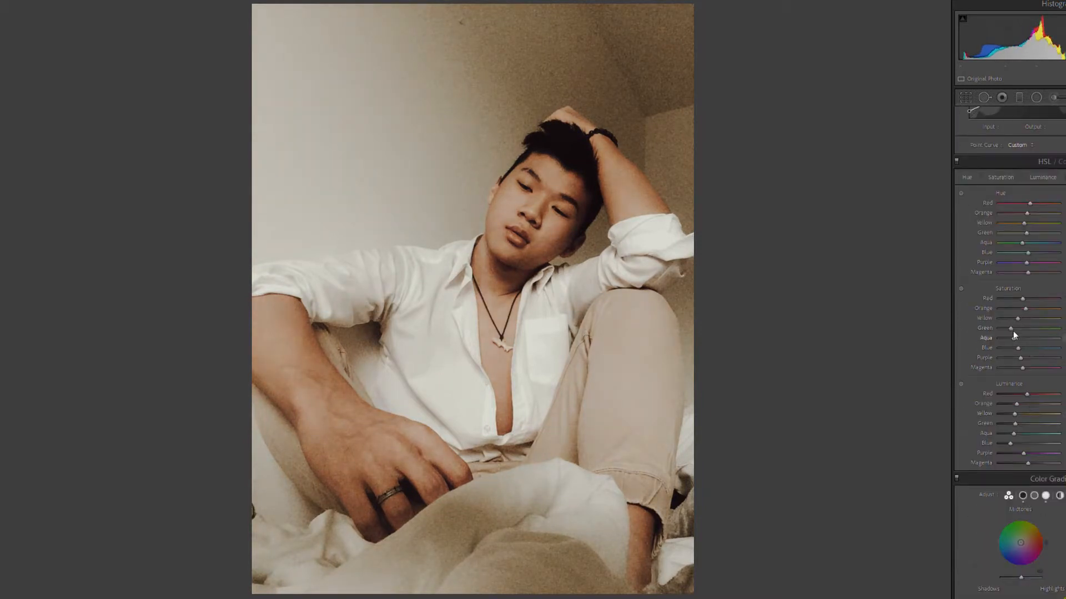
left_click_drag(1016, 404, 1024, 404)
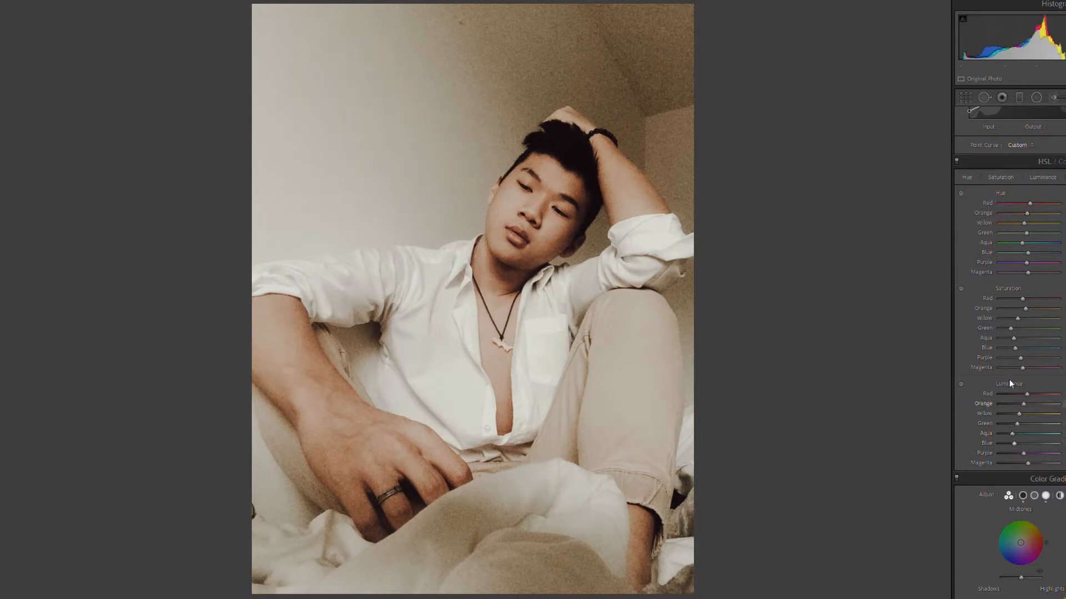
left_click(956, 478)
Step: Reduce the red, green and blue primary hue shifts in the camera calibration
scroll(1019, 377, "down", 15)
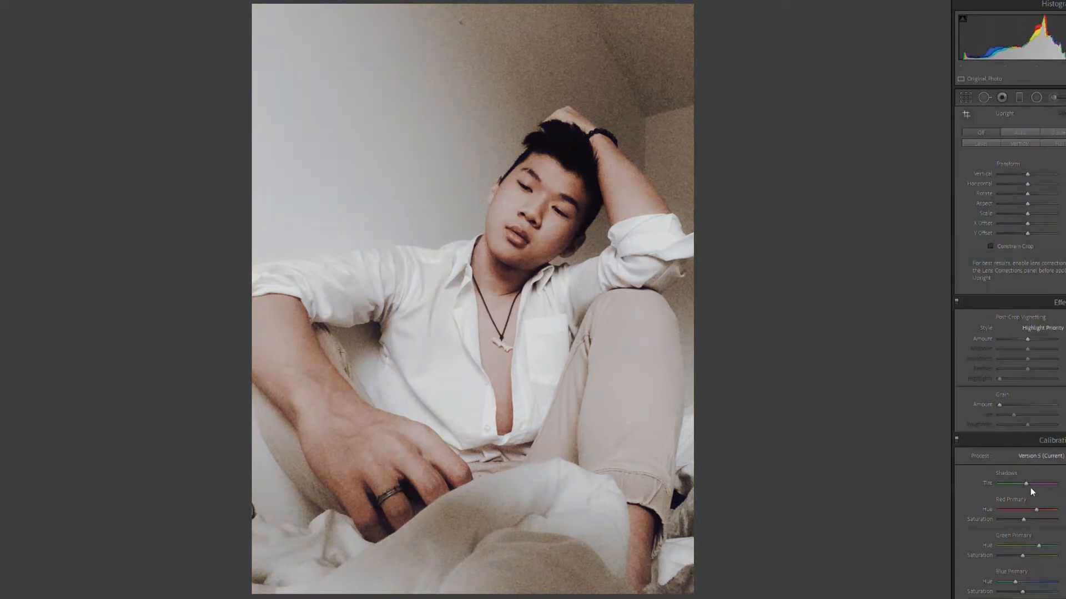
left_click_drag(1036, 502, 1033, 502)
double_click(1023, 502)
left_click_drag(1015, 571, 1029, 547)
left_click_drag(1036, 536, 1034, 536)
Step: Bring the HSL hues of red, orange and yellow back toward neutral and slightly raise the red and orange saturation
scroll(1015, 450, "up", 10)
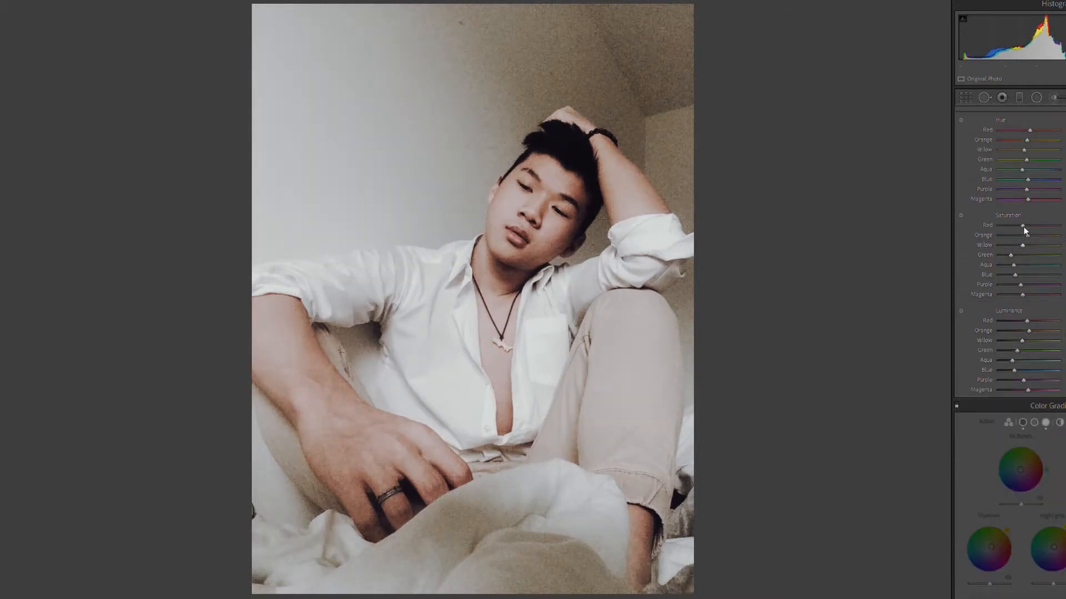
scroll(1033, 245, "up", 3)
left_click_drag(1023, 272, 1029, 252)
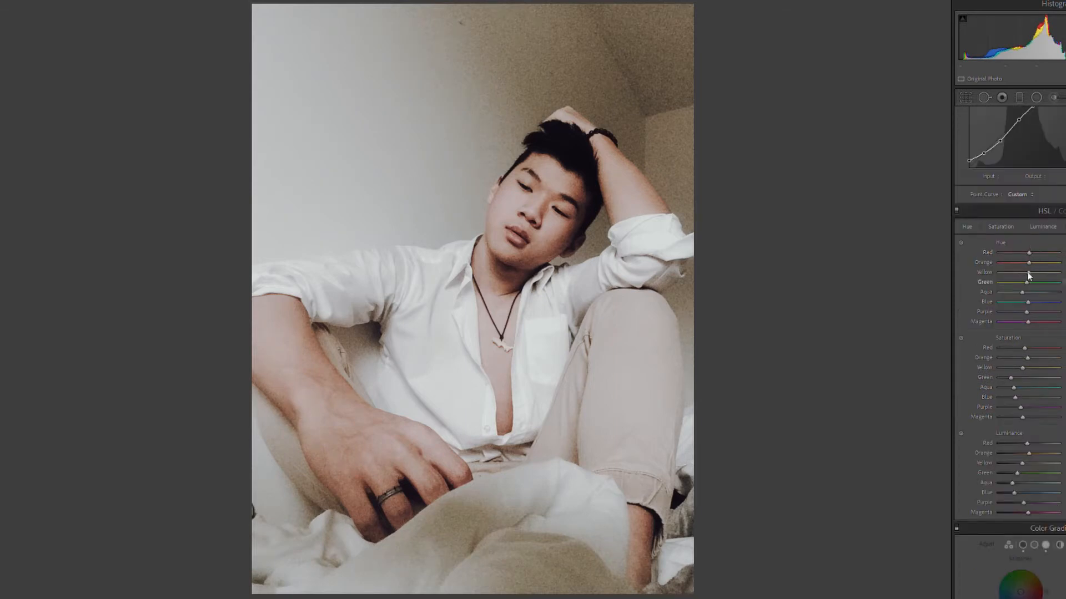
Step: Deepen the dark end of the tone curve and slightly lower the highlights, shadows, whites and blacks
scroll(971, 482, "up", 5)
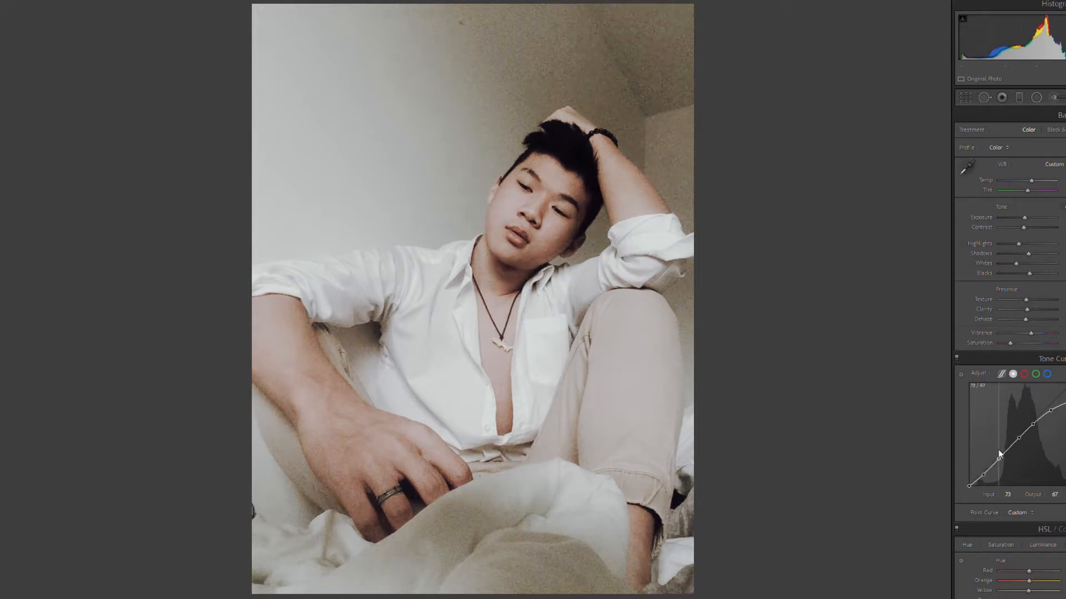
left_click_drag(1019, 438, 1052, 402)
mouse_move(1016, 263)
left_mouse_down()
mouse_move(1016, 243)
mouse_move(1027, 253)
left_mouse_up()
left_click_drag(1030, 273, 1030, 265)
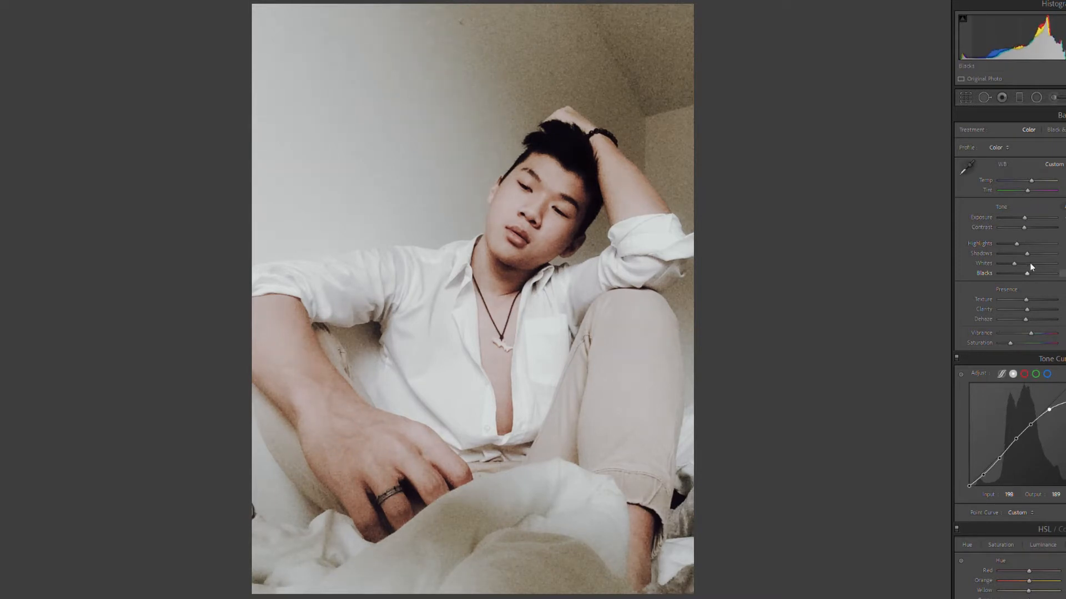
Step: Check the edit against the unedited photo and slightly reduce the vibrance
scroll(1031, 289, "down", 3)
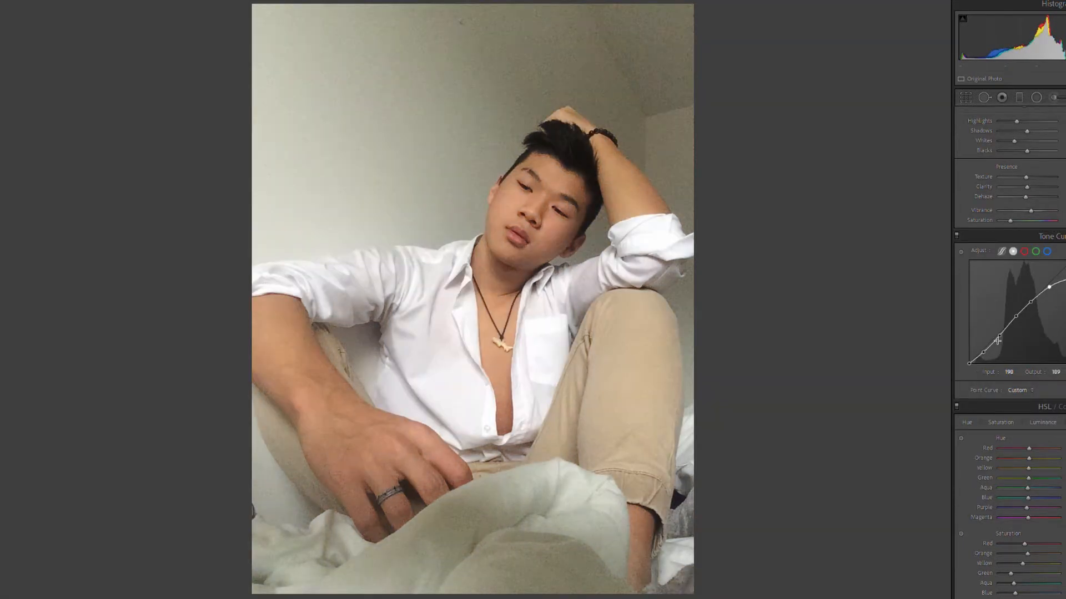
scroll(1020, 316, "down", 3)
scroll(1020, 316, "up", 6)
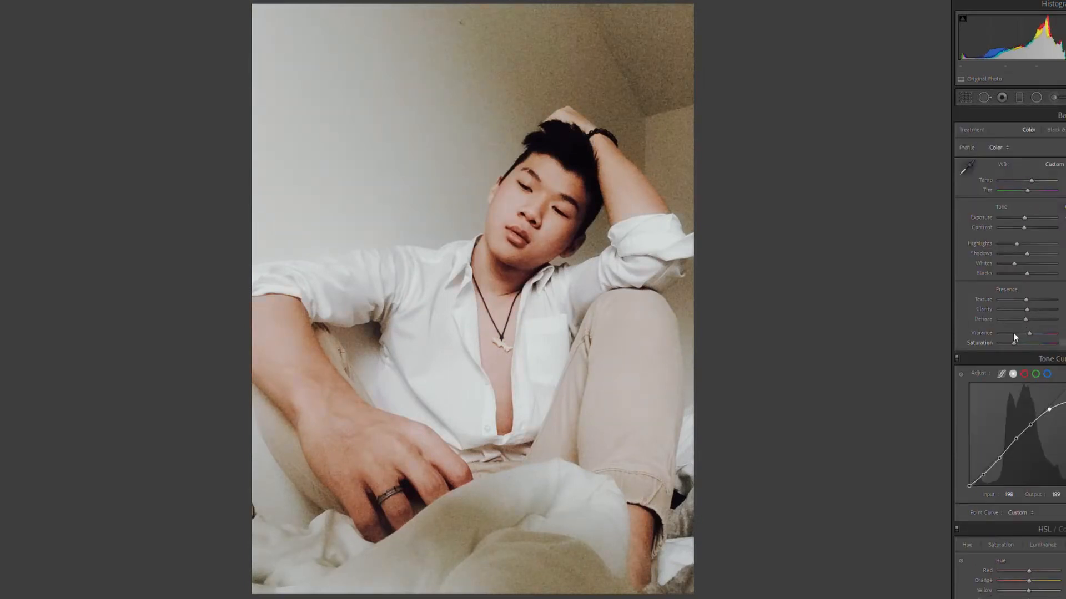
Step: Switch color grading back on and reset the tints of the shadows and highlights
scroll(1032, 300, "down", 12)
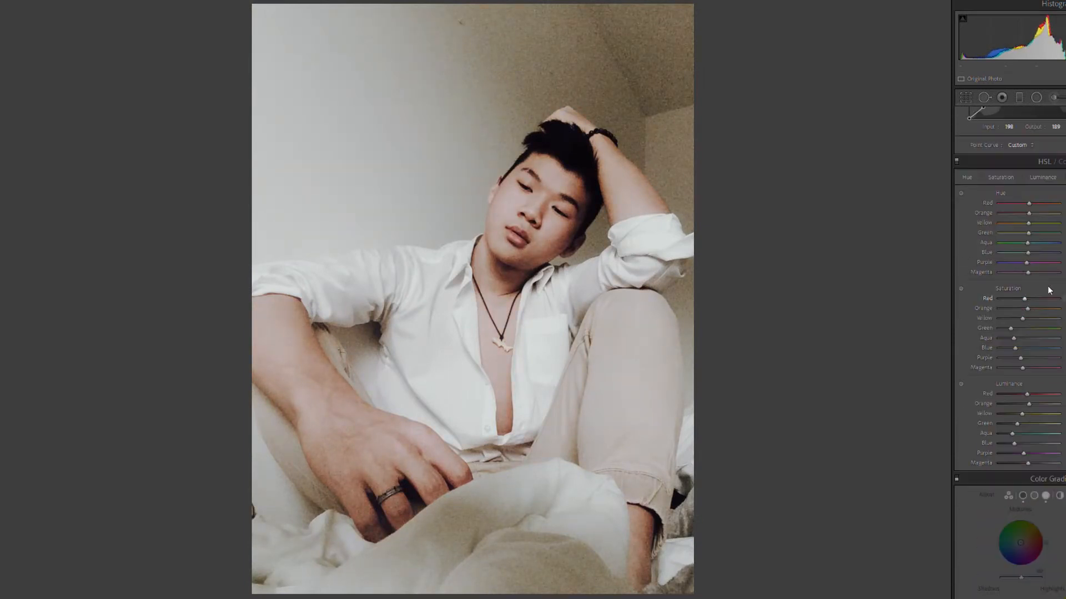
double_click(991, 498)
double_click(1053, 498)
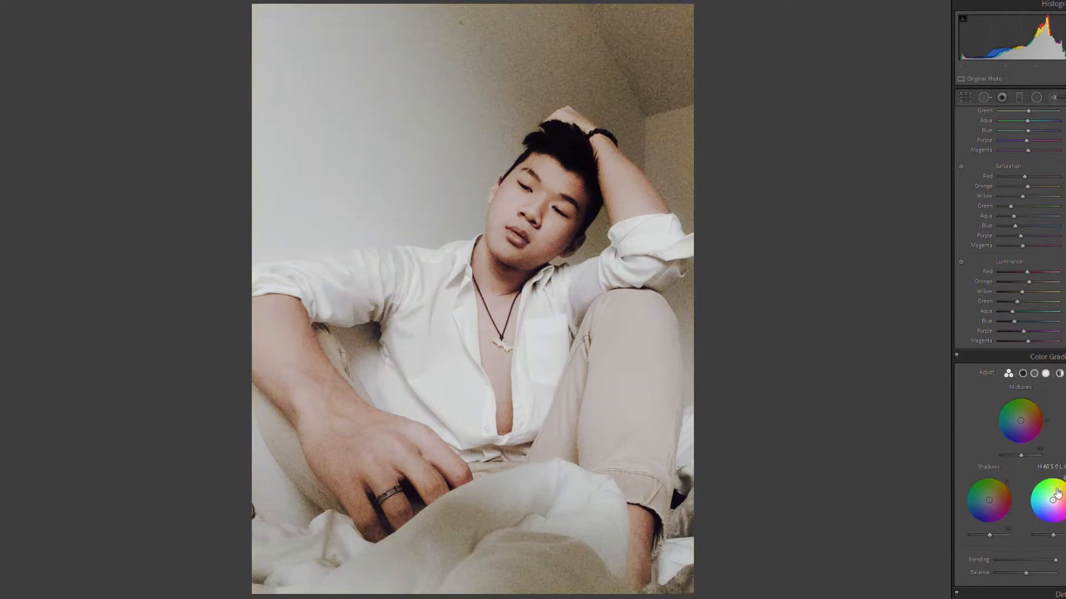
Step: Lower the color grading luminance of the midtones, shadows and highlights and reduce the blending
left_click_drag(1021, 455, 1017, 455)
left_click_drag(989, 536, 985, 535)
left_click_drag(1053, 535, 1047, 560)
Step: Tint the shadows warm orange at hue 34, saturation 15, and the highlights yellow-green at hue 80, saturation 12
mouse_move(989, 500)
left_mouse_down()
mouse_move(999, 476)
mouse_move(964, 507)
mouse_move(995, 525)
mouse_move(1012, 489)
left_mouse_up()
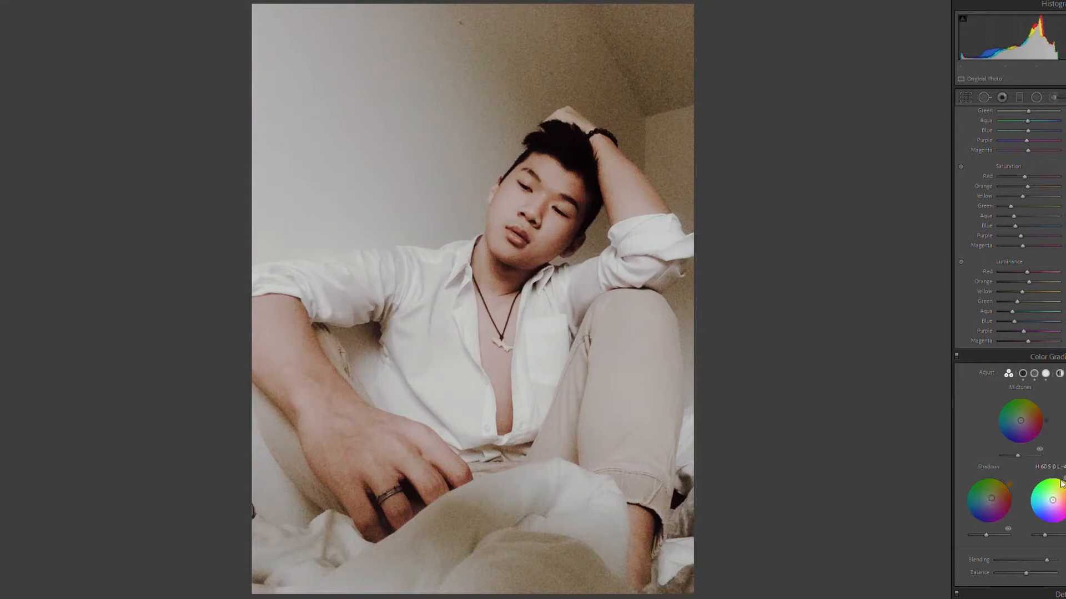
mouse_move(1064, 478)
left_mouse_down()
mouse_move(1055, 473)
mouse_move(1028, 509)
mouse_move(1055, 499)
left_mouse_up()
left_click_drag(1053, 497, 1052, 500)
left_click(1046, 373)
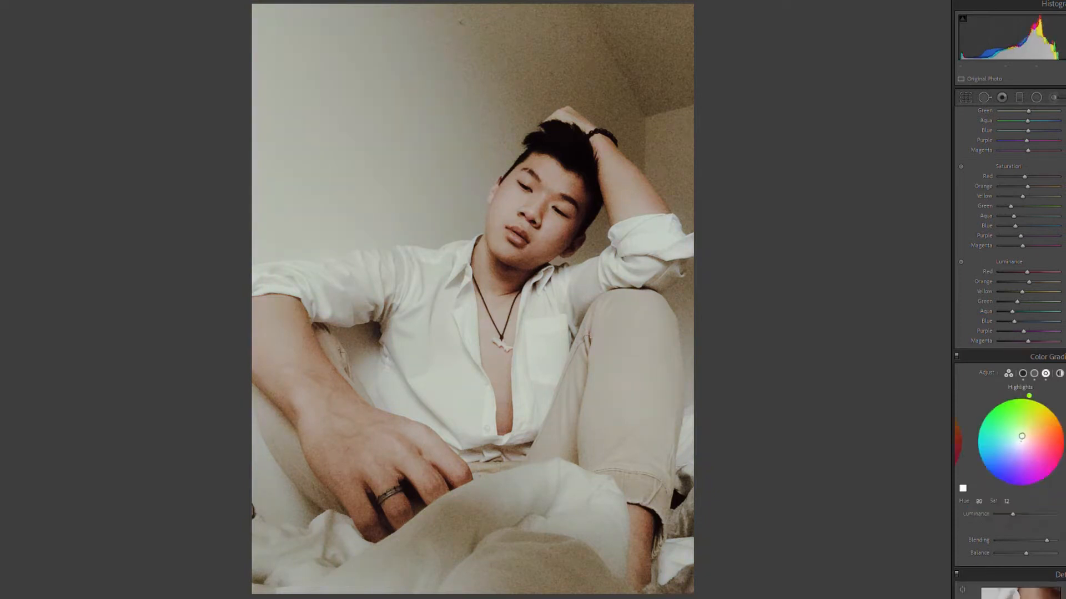
Step: Slightly raise the color grading luminance of the shadows and give the midtones a faint green tint
left_click(1022, 373)
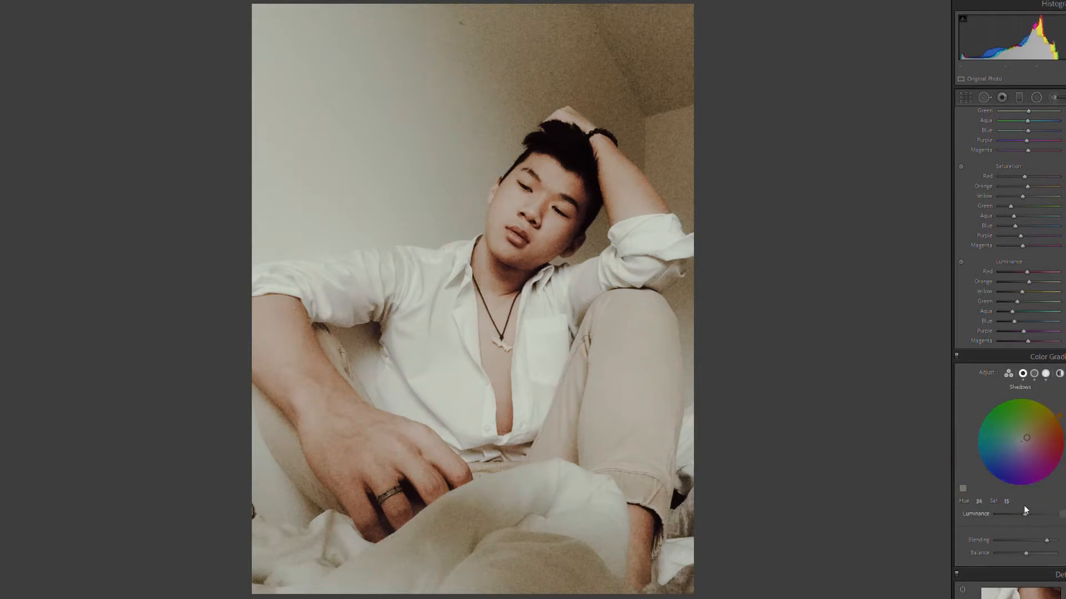
left_click(1033, 373)
left_click_drag(1022, 440, 1024, 440)
Step: Add a brighter global tint with hue 49 and saturation 7, and reduce the color grading blending and balance
left_click(1059, 374)
left_click_drag(1060, 408, 1043, 400)
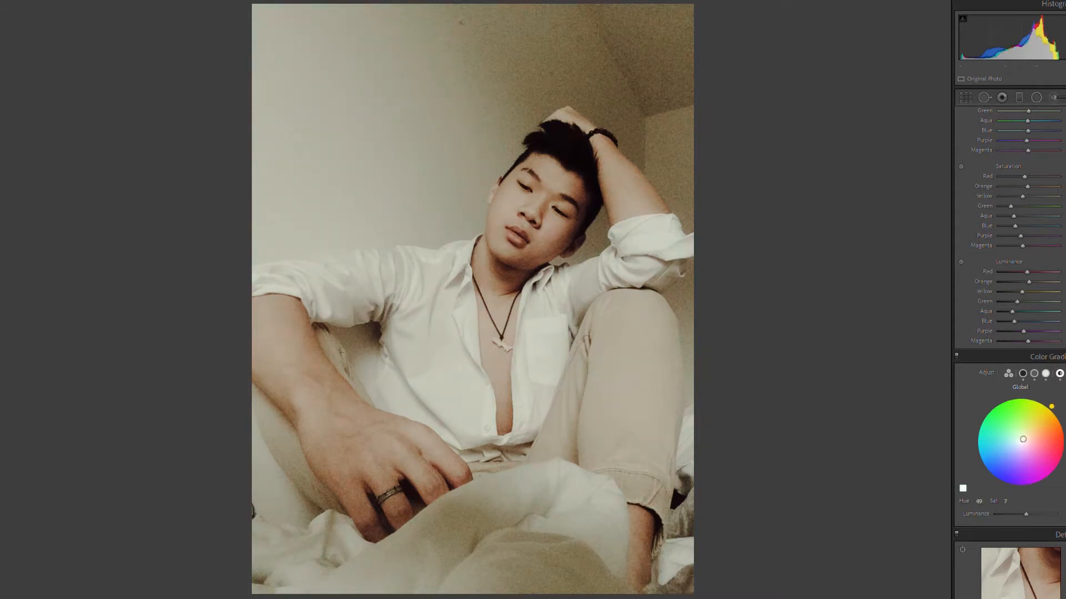
left_click_drag(1024, 504, 1031, 499)
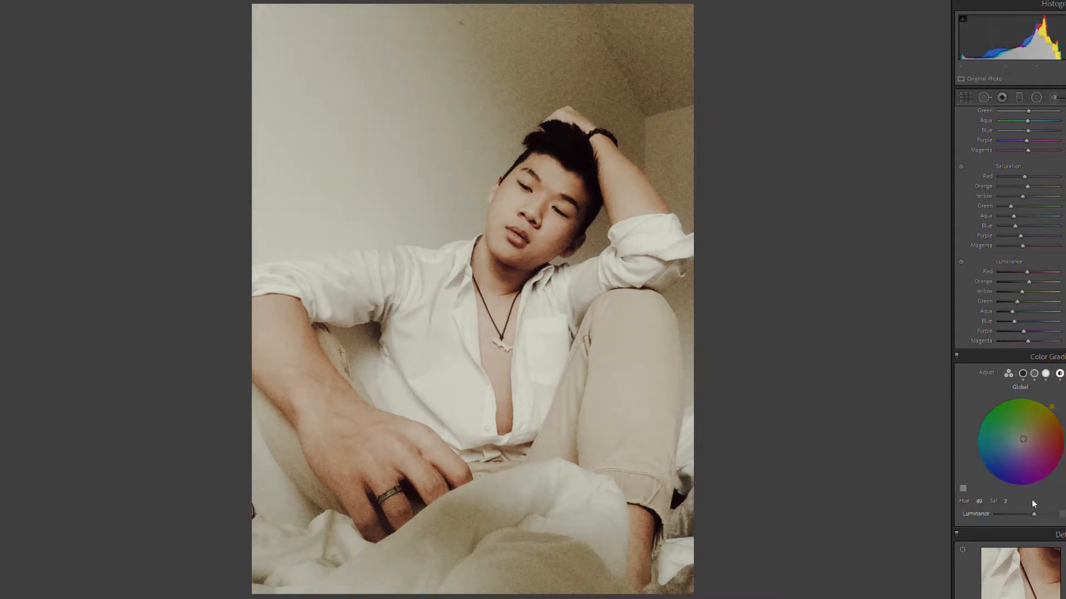
left_click(1008, 374)
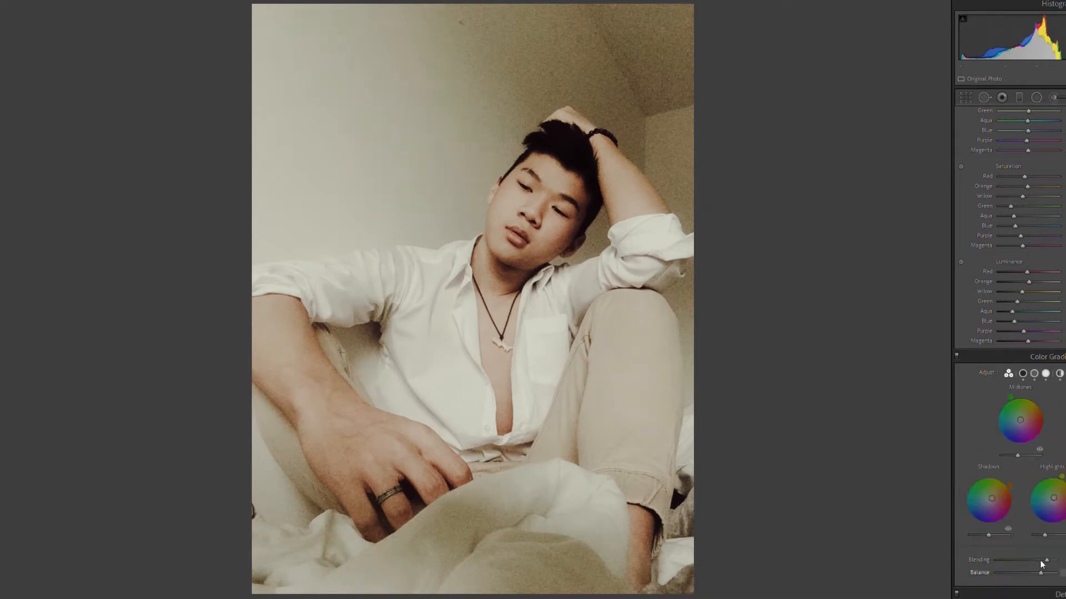
mouse_move(1046, 560)
left_mouse_down()
mouse_move(1010, 560)
mouse_move(1040, 559)
left_mouse_up()
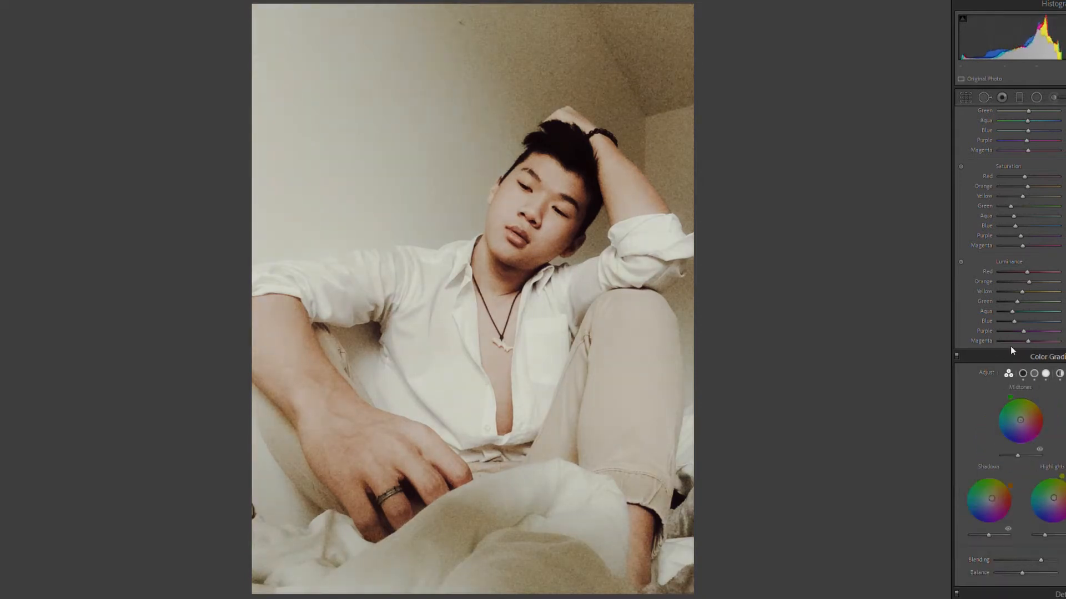
Step: Compare the edit with the original on a darkened background and darken the tones beside the resting arm with a targeted luminance adjustment
key("y")
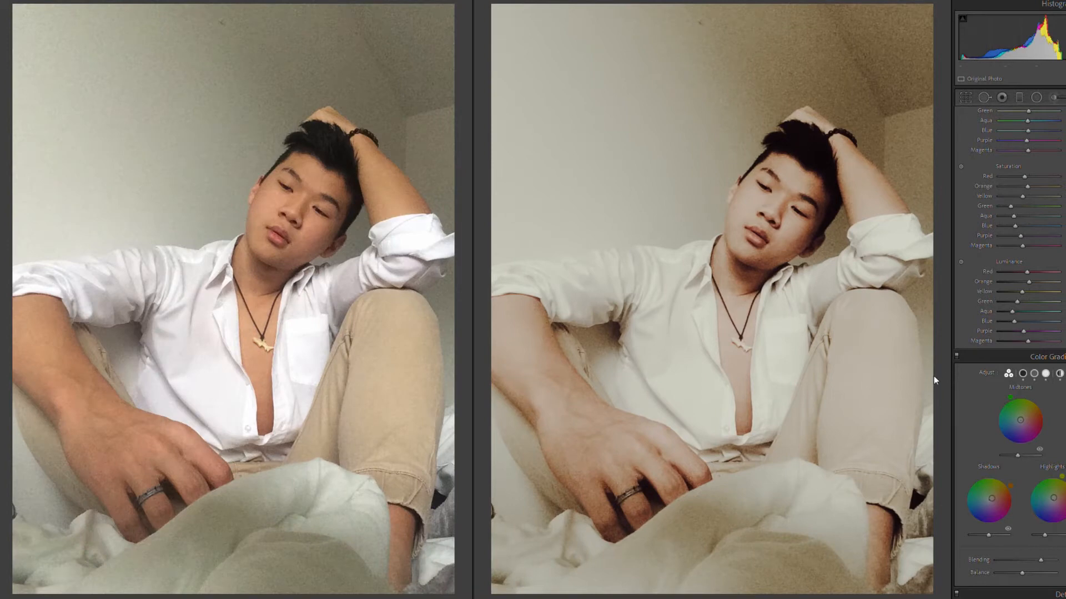
key("l")
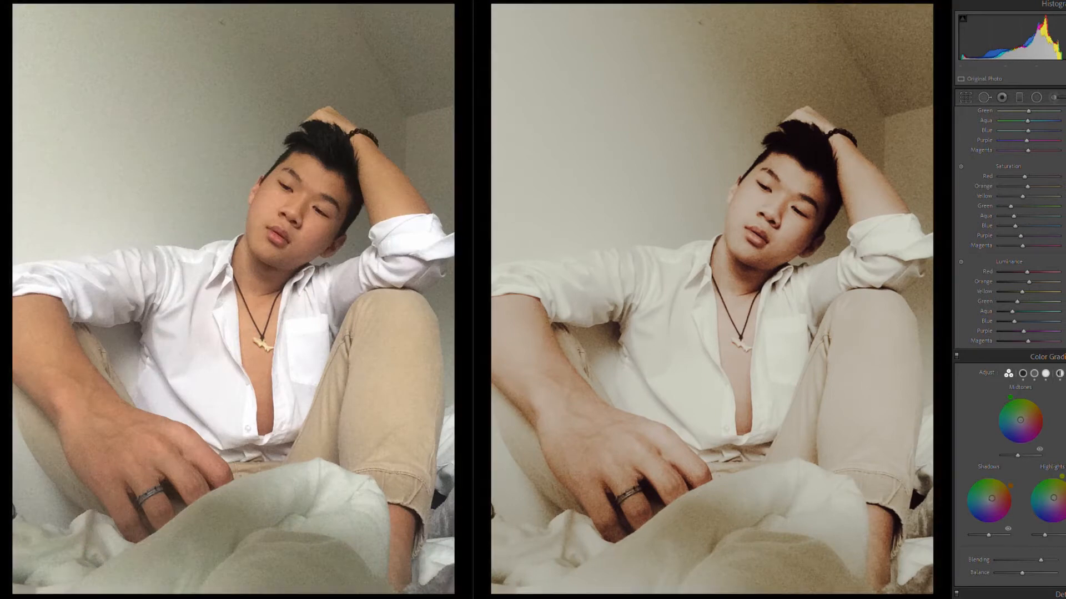
key("y")
left_click(960, 260)
left_click_drag(342, 329, 341, 351)
Step: Warm the temperature slightly and fine-tune the tone with raised blacks, shadows and highlights and a touch less exposure
scroll(960, 118, "up", 10)
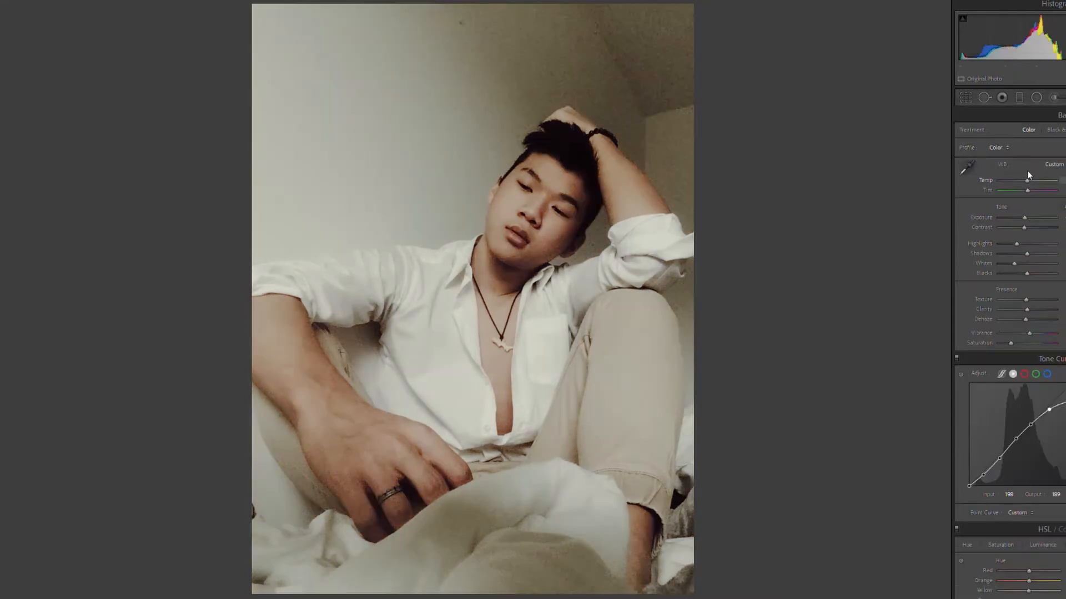
left_click_drag(1027, 180, 1033, 179)
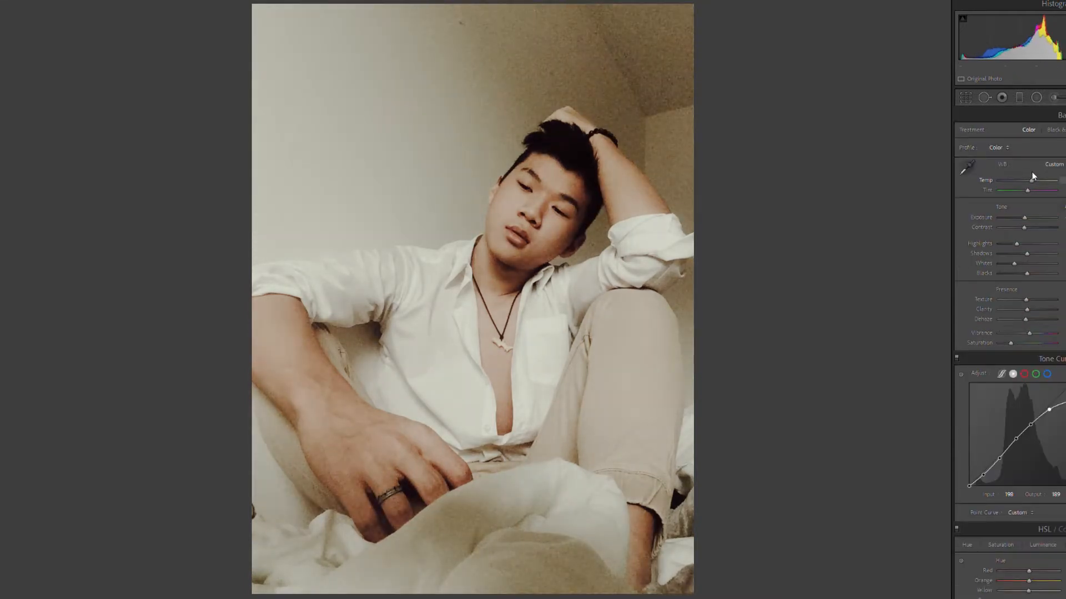
left_click_drag(1027, 273, 1032, 273)
left_click_drag(1024, 218, 1023, 217)
left_click_drag(1027, 254, 1020, 244)
Step: Increase the luminance noise reduction to smooth the grain
scroll(990, 231, "down", 10)
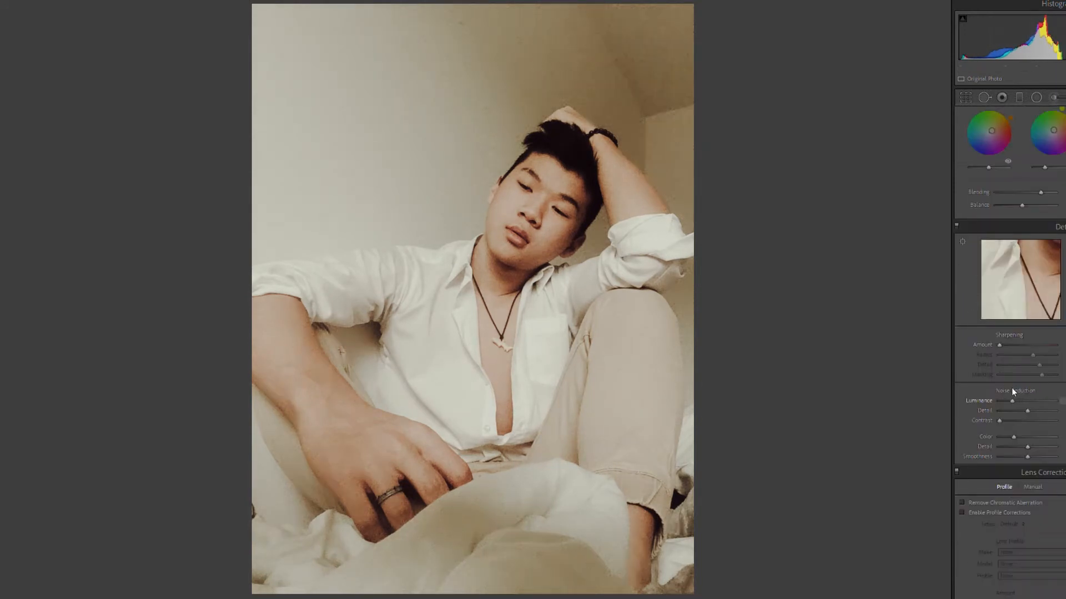
scroll(1027, 322, "up", 10)
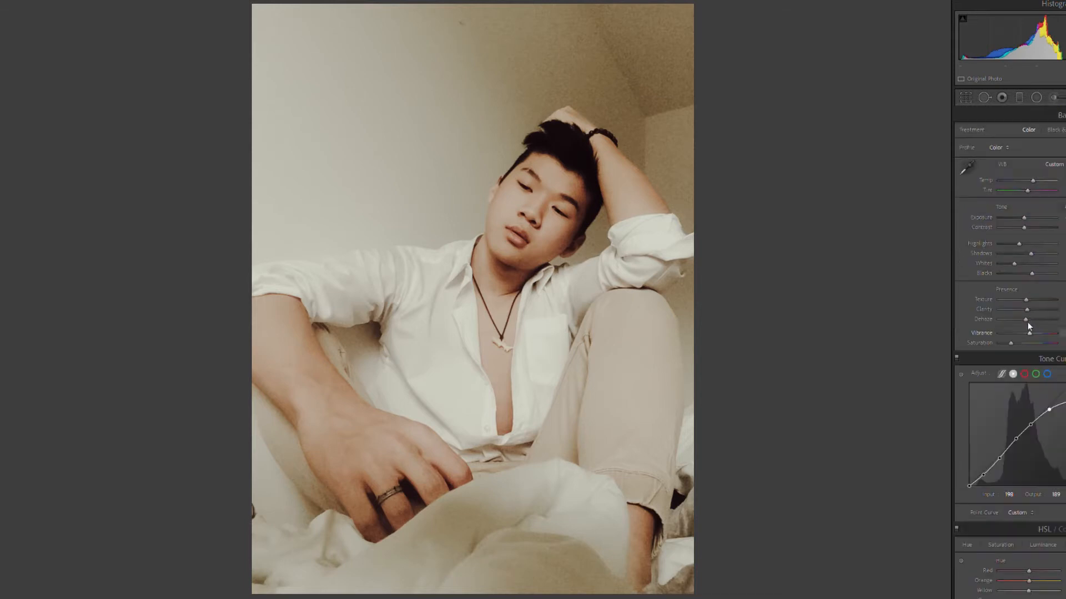
Step: Heal the small spot high on the wall and the dark mark at the photo's left edge with Spot Removal
left_click(984, 98)
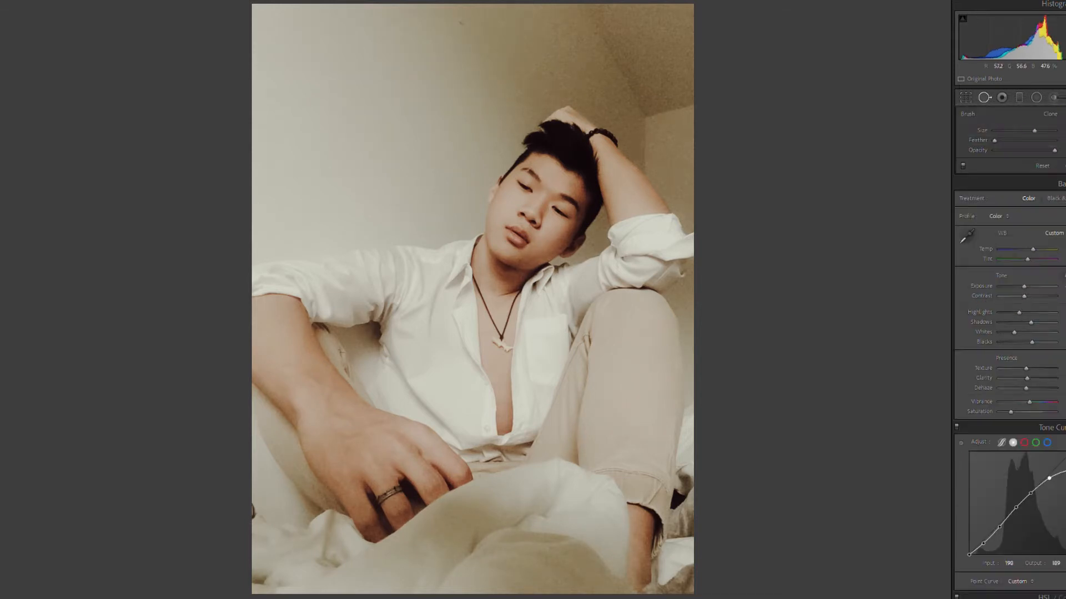
left_click(254, 509)
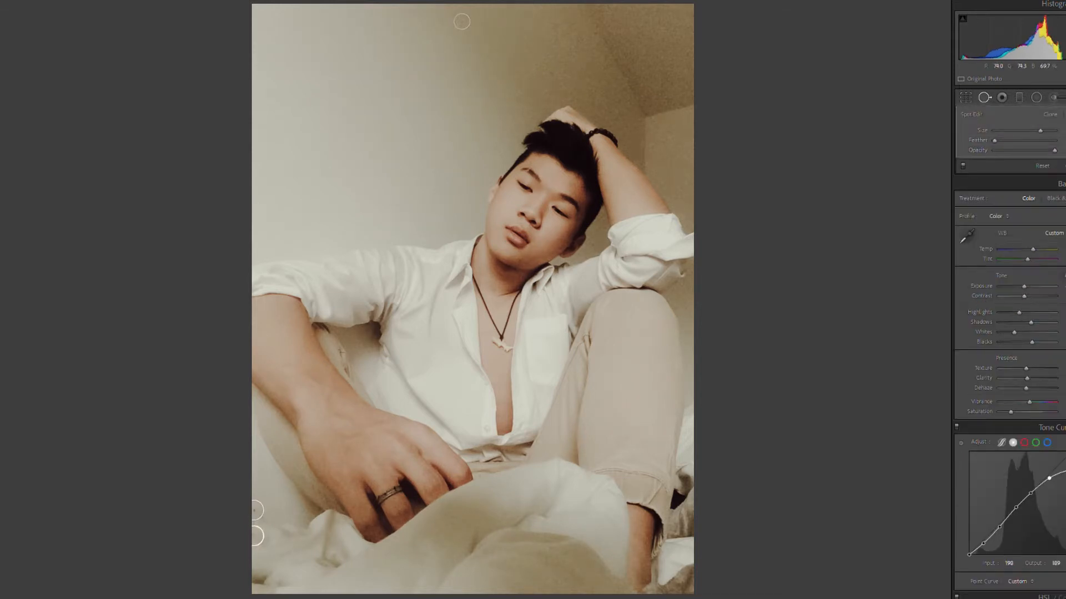
left_click(343, 190)
key("Delete")
key("q")
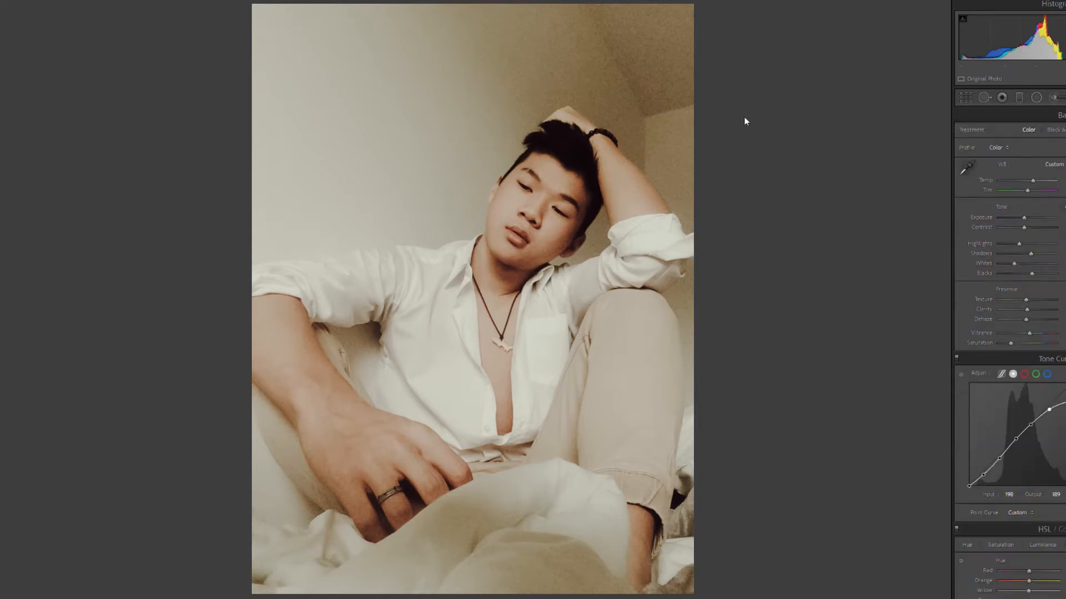
Step: Add a graduated filter with a darkening effect preset across the ceiling corner of the photo
left_click(1035, 94)
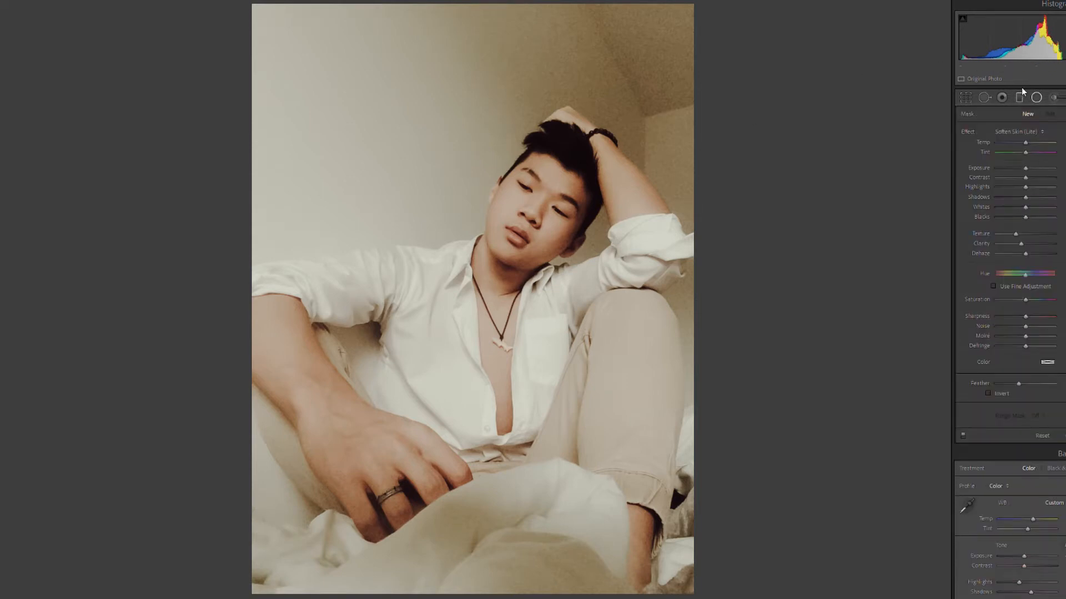
left_click(1019, 97)
left_click(1015, 131)
left_click(980, 271)
left_click_drag(606, 98, 571, 152)
Step: Darken the photo's lower right and lower left corners with diagonal graduated filters, lowering the filter exposure slightly
left_click_drag(621, 421, 611, 390)
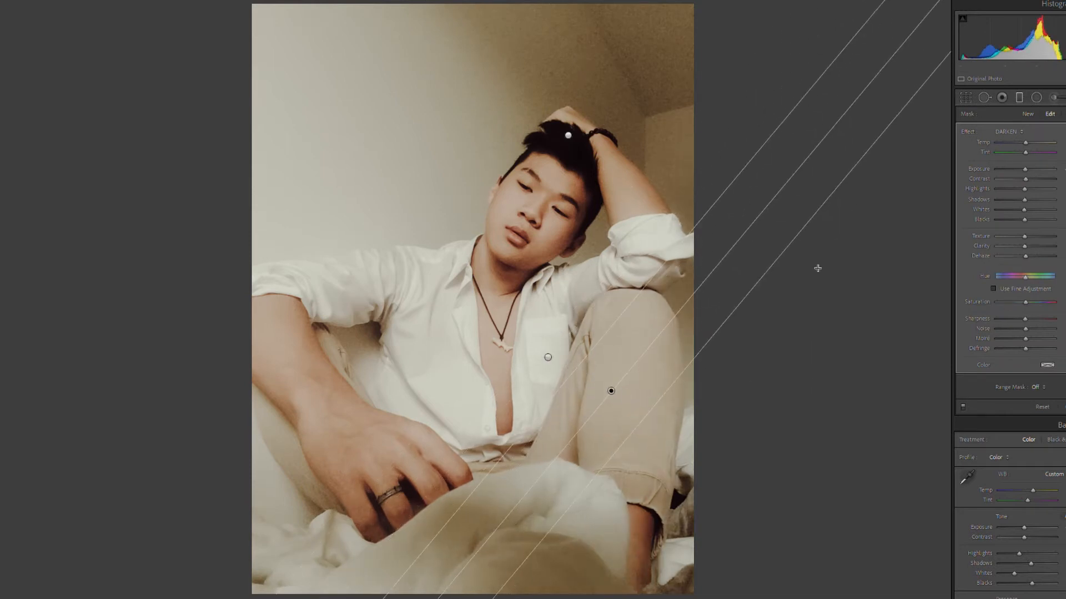
left_click_drag(1024, 169, 1023, 169)
left_click_drag(264, 384, 329, 337)
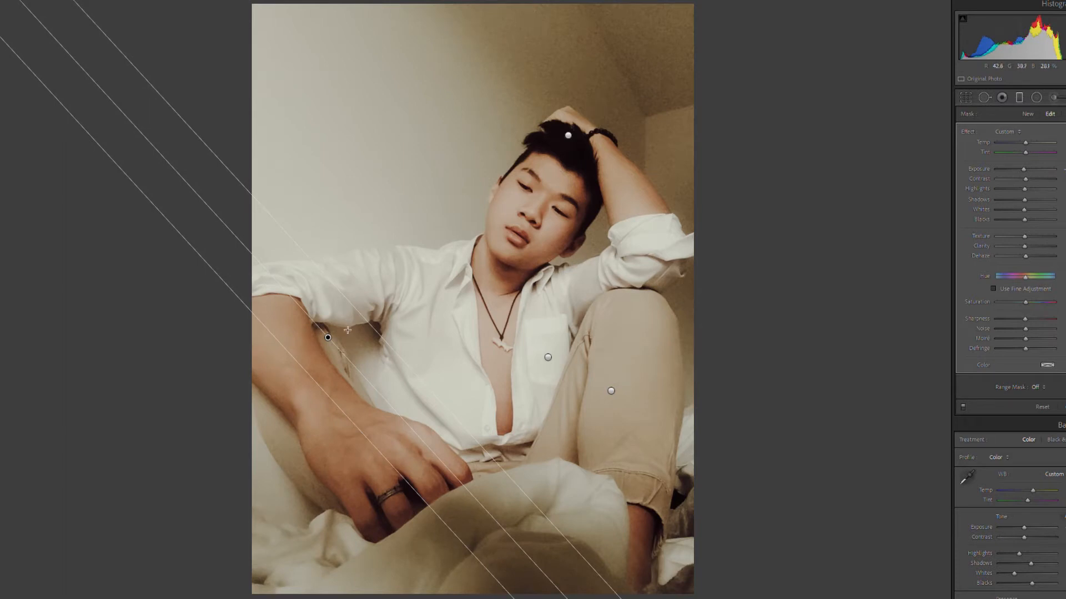
Step: Add a diagonal graduated filter with the DARKEN preset across the photo's centre, reset its Whites and Blacks, and lower its exposure slightly
left_click_drag(438, 289, 458, 272)
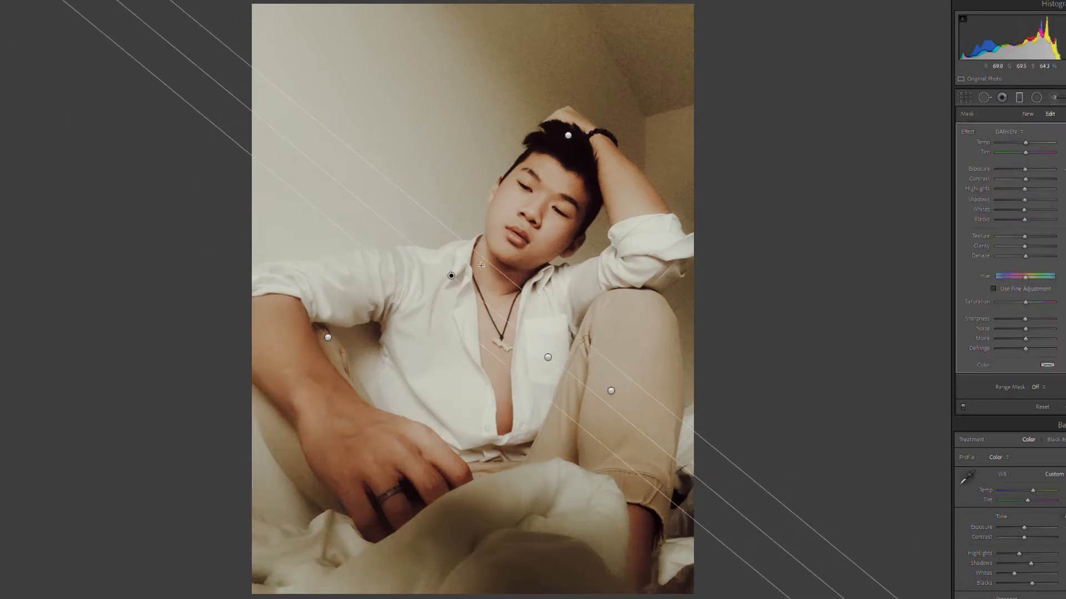
left_click_drag(1029, 162, 1027, 163)
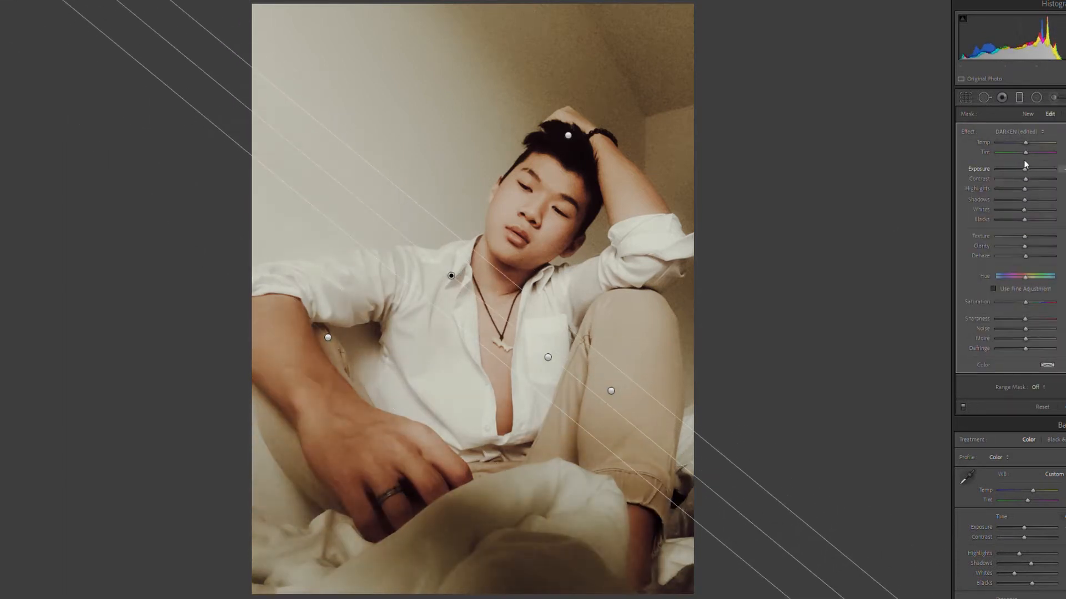
double_click(1024, 219)
double_click(1024, 210)
left_click_drag(567, 416, 612, 359)
left_click_drag(1024, 168, 1026, 165)
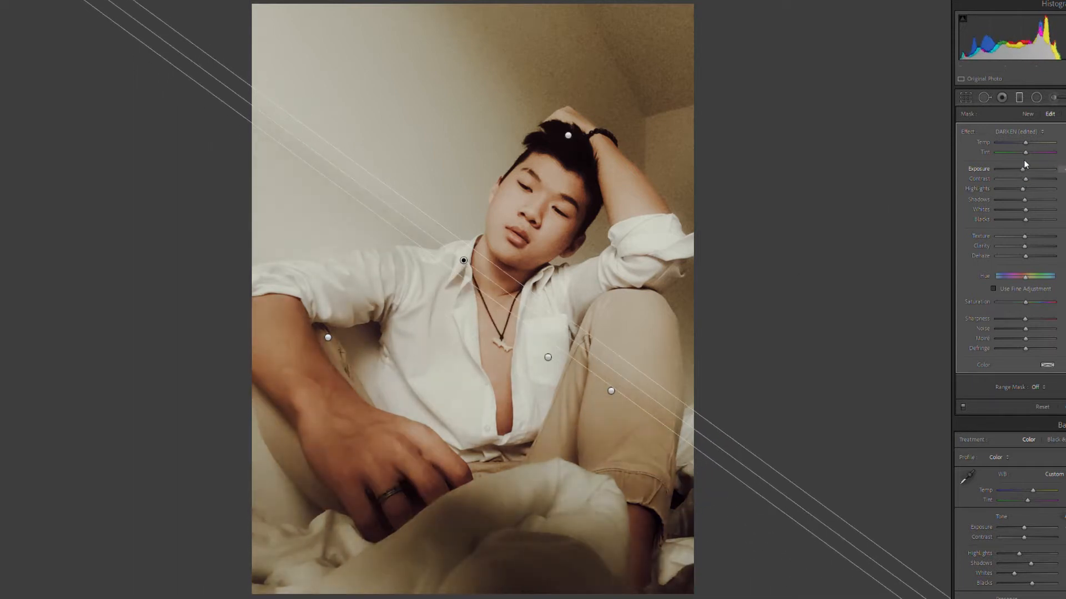
Step: Widen the central diagonal filter, shift it toward the neck, and add another graduated filter through the forehead
left_click_drag(519, 319, 495, 351)
left_click_drag(451, 275, 474, 256)
left_click(568, 134)
mouse_move(504, 136)
left_mouse_down()
mouse_move(459, 194)
mouse_move(554, 114)
mouse_move(524, 170)
left_mouse_up()
left_click(328, 337)
left_click_drag(474, 256, 490, 244)
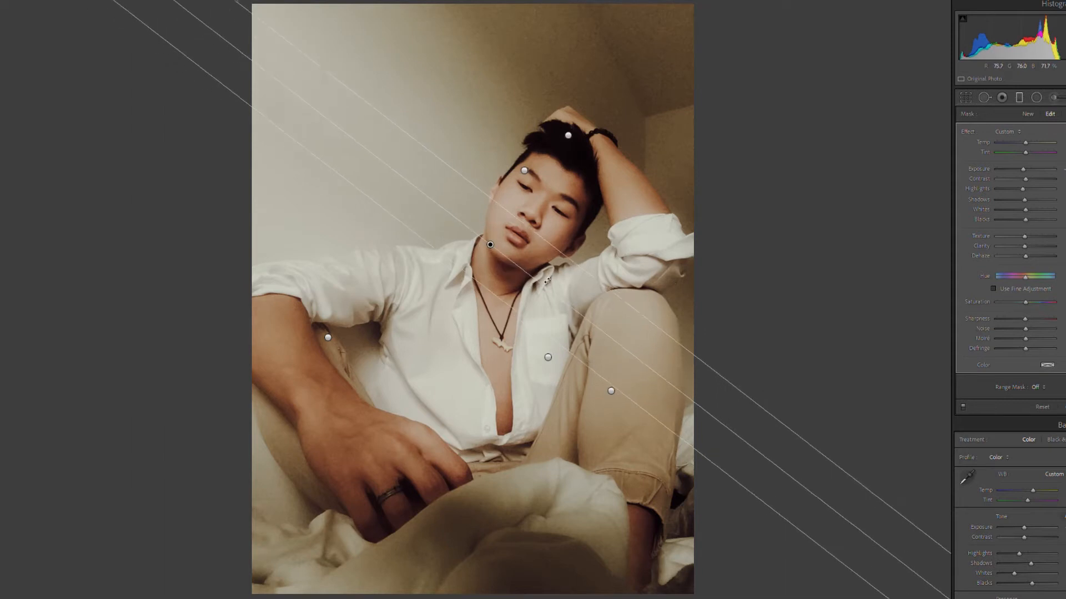
Step: Erase the graduated filter effect from the subject's face and hair with the filter brush
key("shift+t")
left_click_drag(553, 252, 555, 218)
left_click(566, 135)
left_click_drag(594, 167, 576, 149)
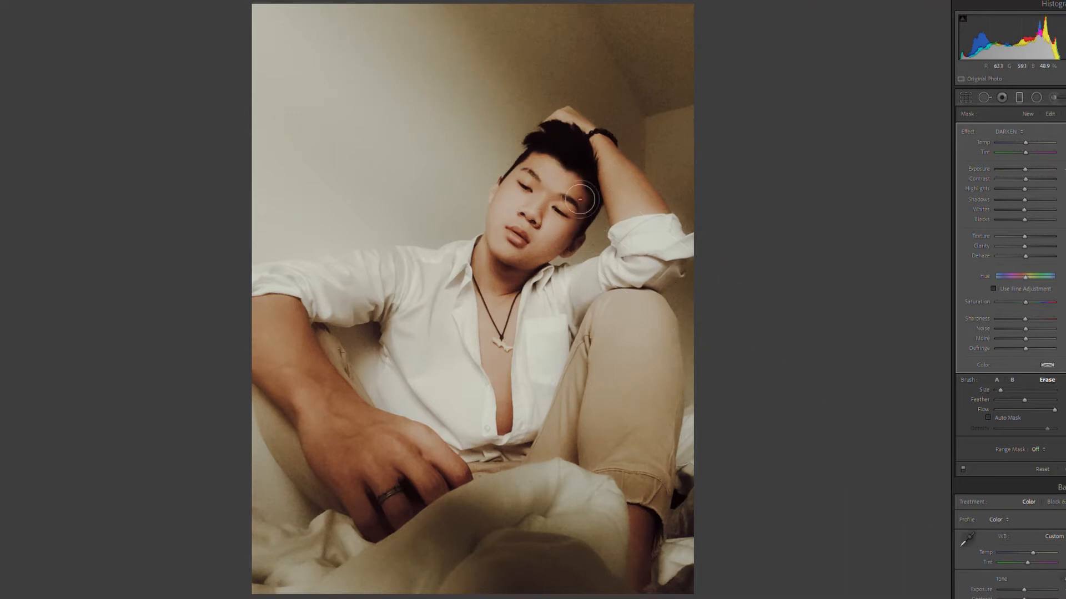
key("m")
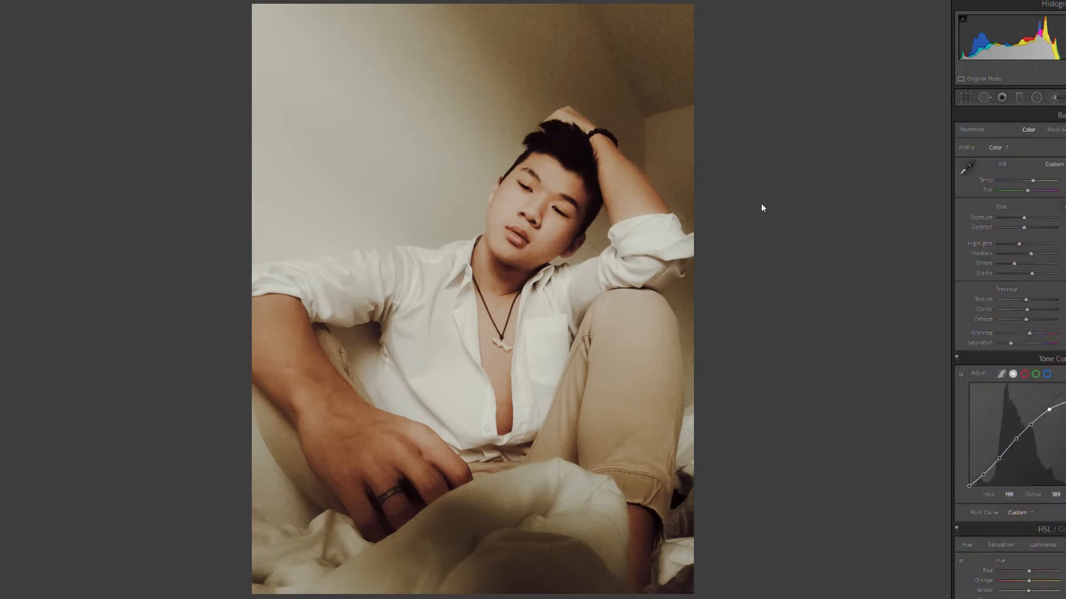
Step: Reposition the graduated filter near the neck and rotate it to a shallower diagonal angle
left_click(1019, 97)
left_click_drag(459, 269, 449, 284)
key("m")
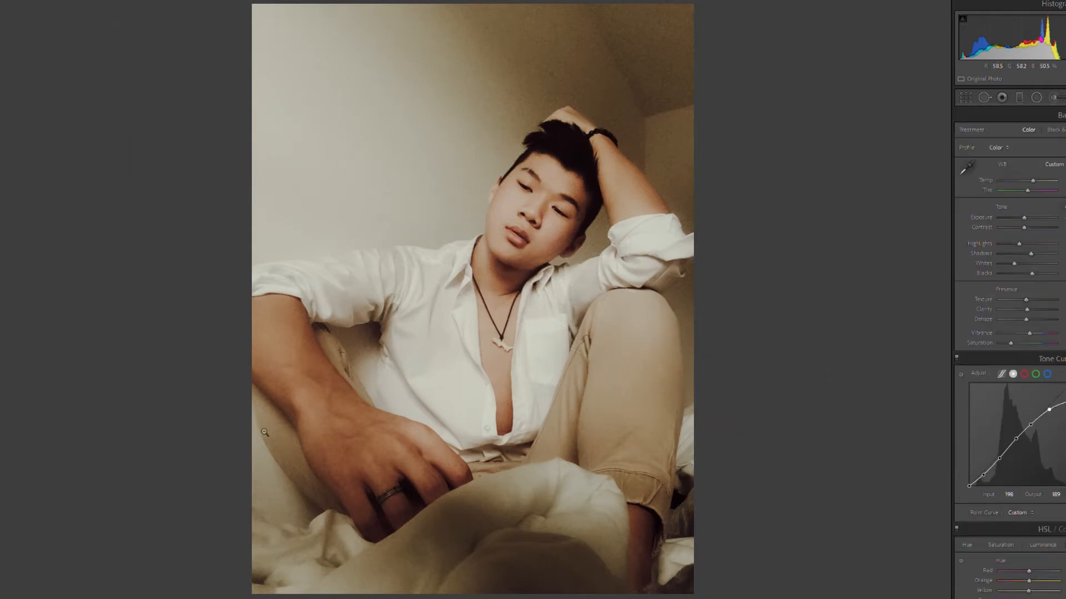
left_click(1020, 98)
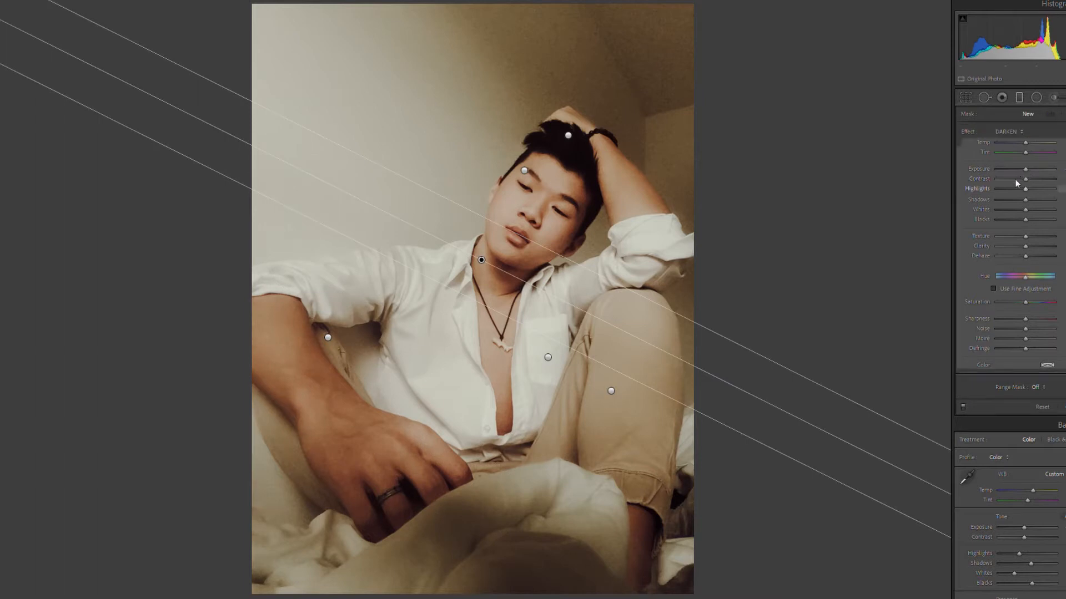
key("m")
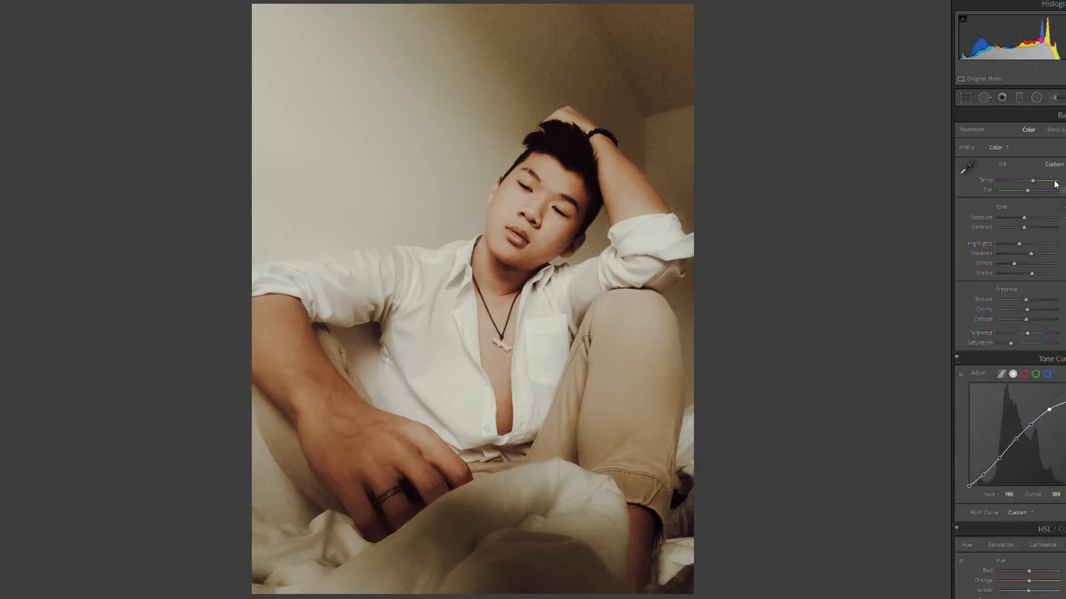
Step: Review the portrait's adjustment settings and compare the edited photo with the original
scroll(1028, 346, "down", 5)
scroll(1028, 346, "up", 5)
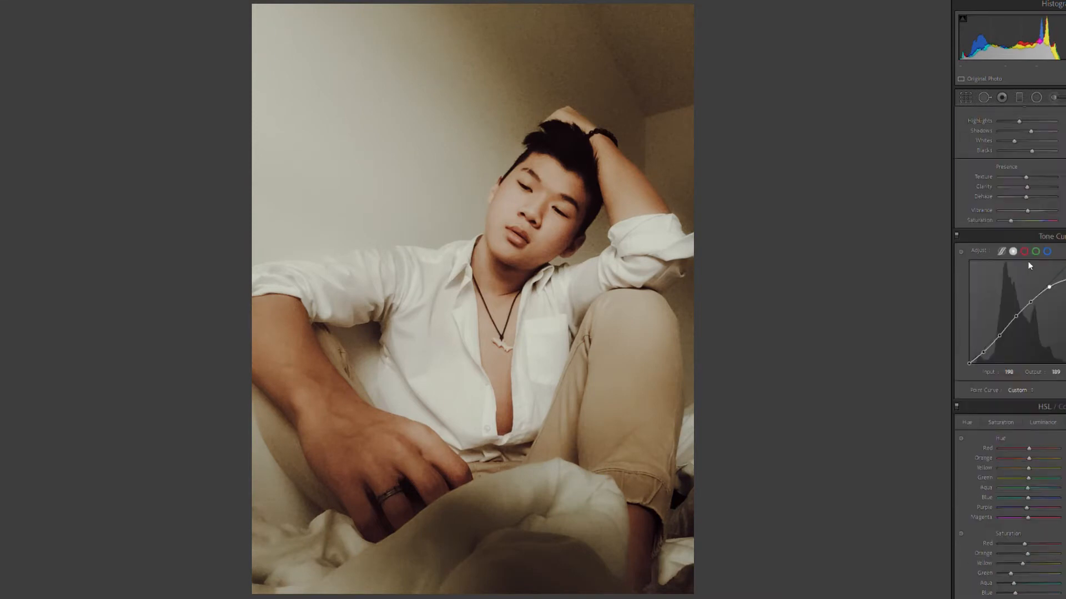
scroll(1009, 332, "down", 5)
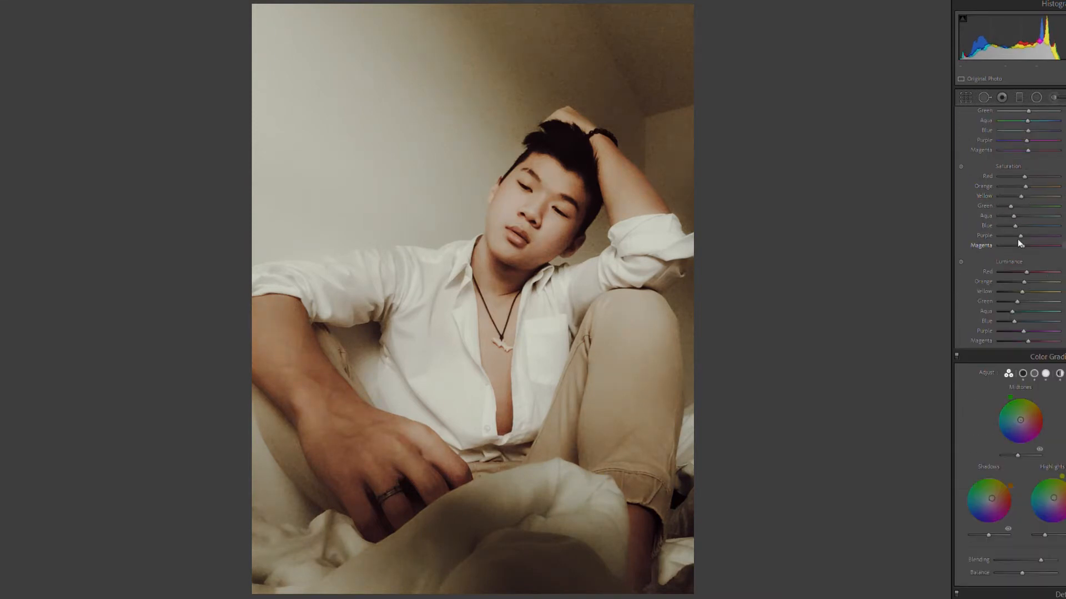
key("y")
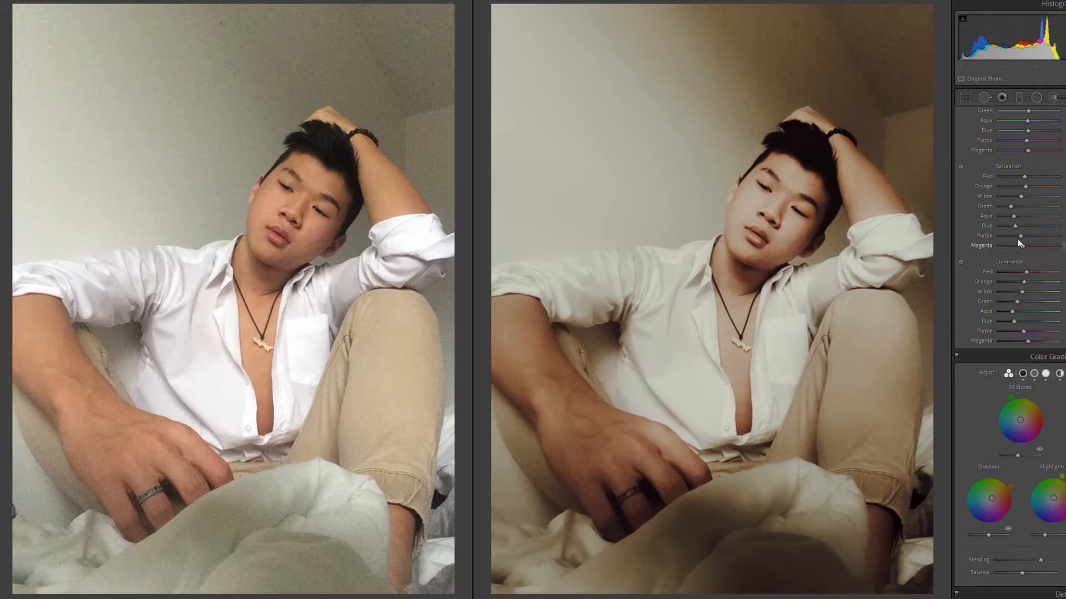
key("y")
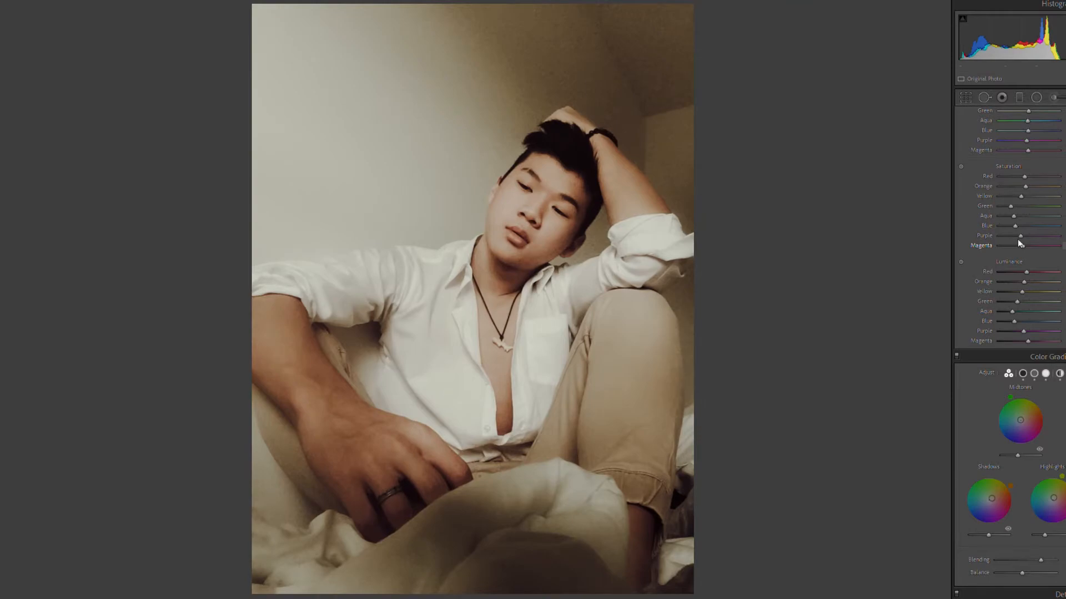
key("backslash")
key("backslash")
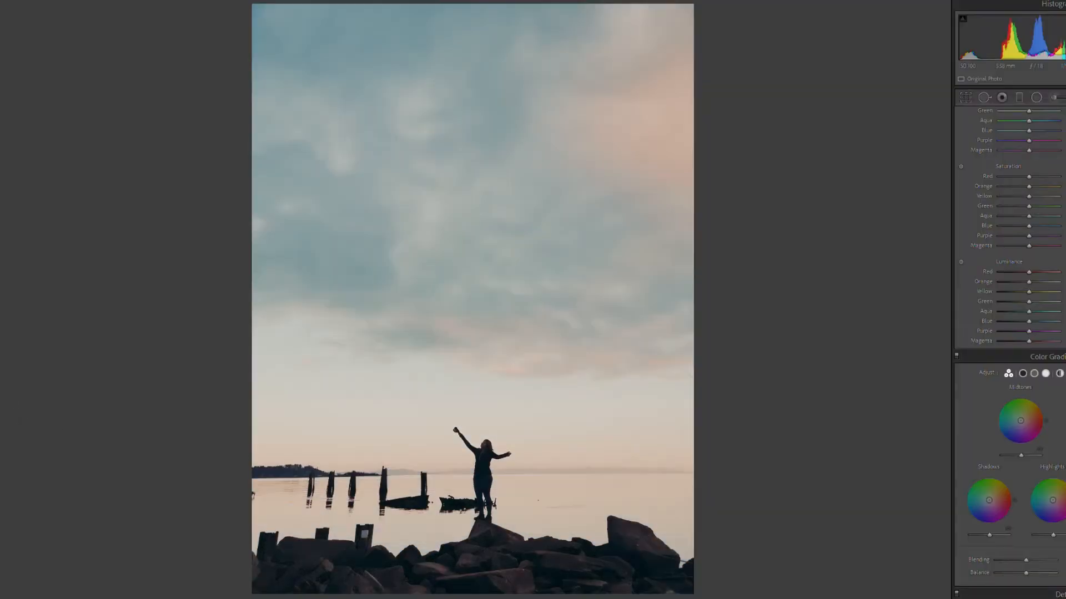
Step: Apply a color preset to the seaside silhouette photo and darken its brighter tones slightly
left_click(2, 396)
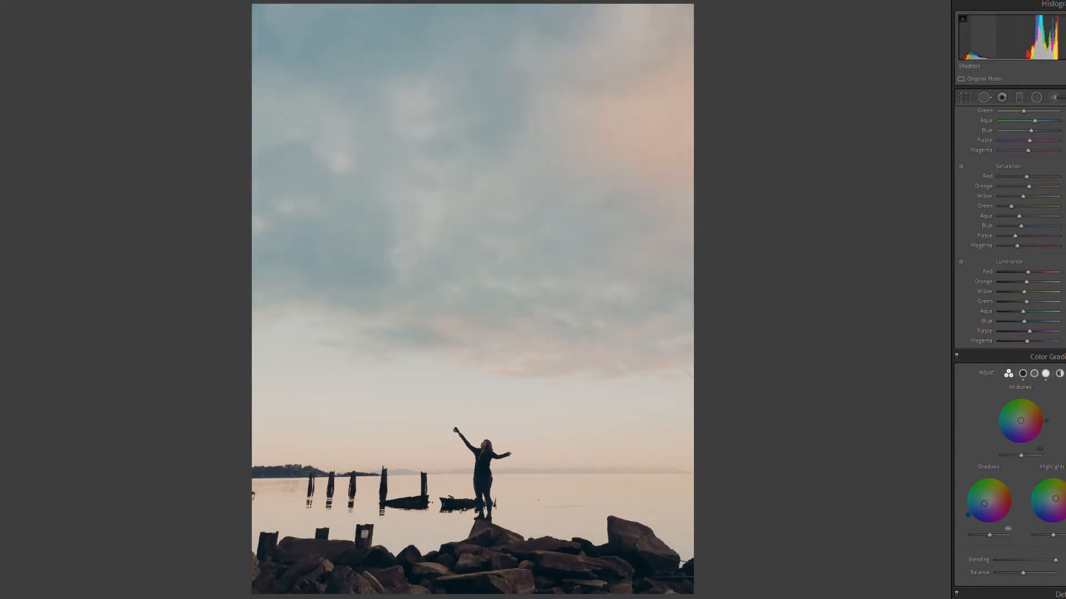
left_click_drag(1039, 47, 1031, 47)
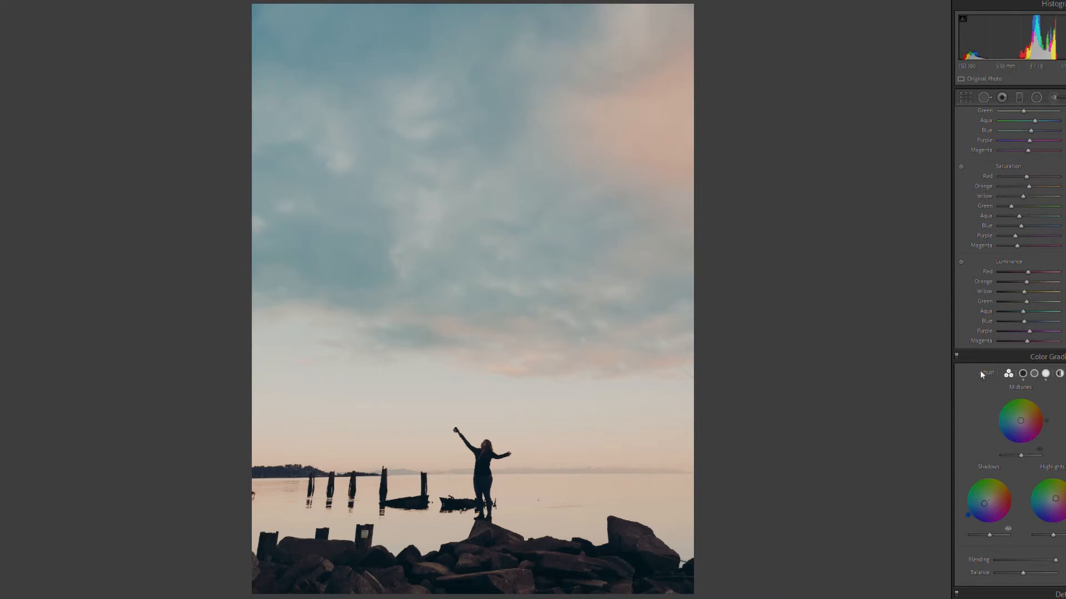
Step: Fine-tune the silhouette photo's white balance, contrast, clarity and dehaze, lower the highlights, and raise the whites and blacks
scroll(980, 371, "up", 10)
left_click_drag(1040, 174, 1022, 182)
mouse_move(1027, 299)
left_mouse_down()
mouse_move(1032, 291)
mouse_move(1027, 307)
left_mouse_up()
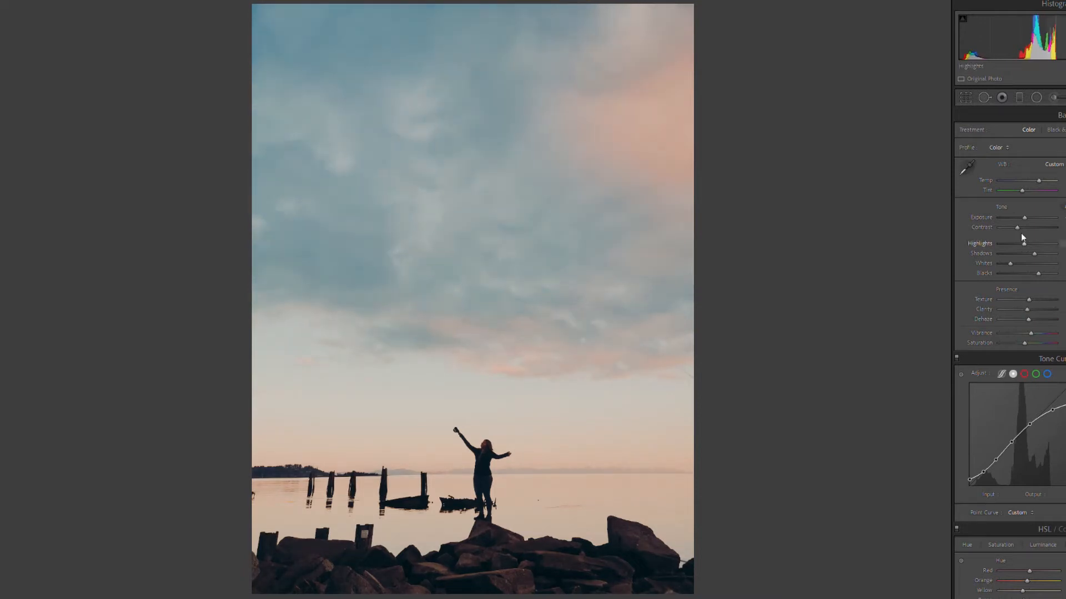
left_click_drag(1017, 227, 1017, 227)
left_click_drag(1029, 320, 1028, 319)
left_click_drag(1038, 273, 1019, 263)
Step: Reshape the point curve by adjusting its shadow and midtone points and lowering the upper midtone point slightly
scroll(1004, 299, "down", 3)
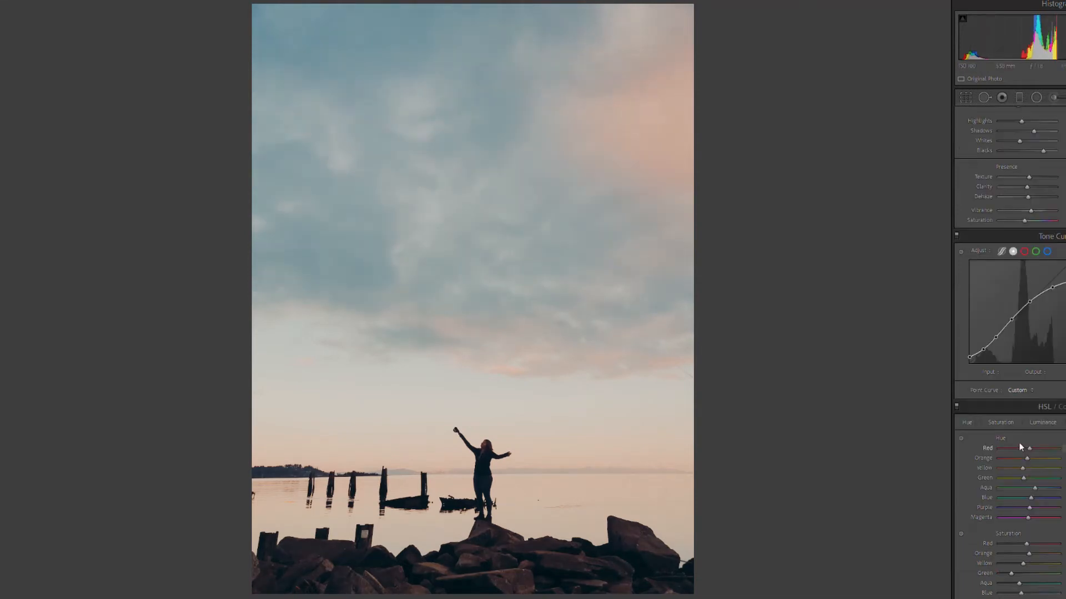
left_click_drag(964, 350, 1012, 320)
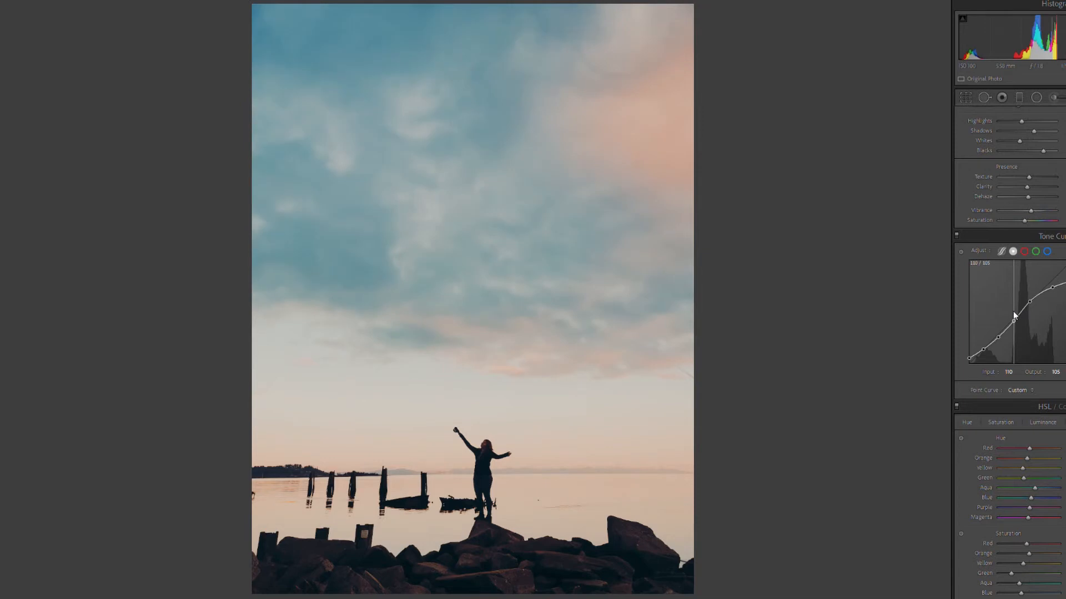
left_click(1030, 299)
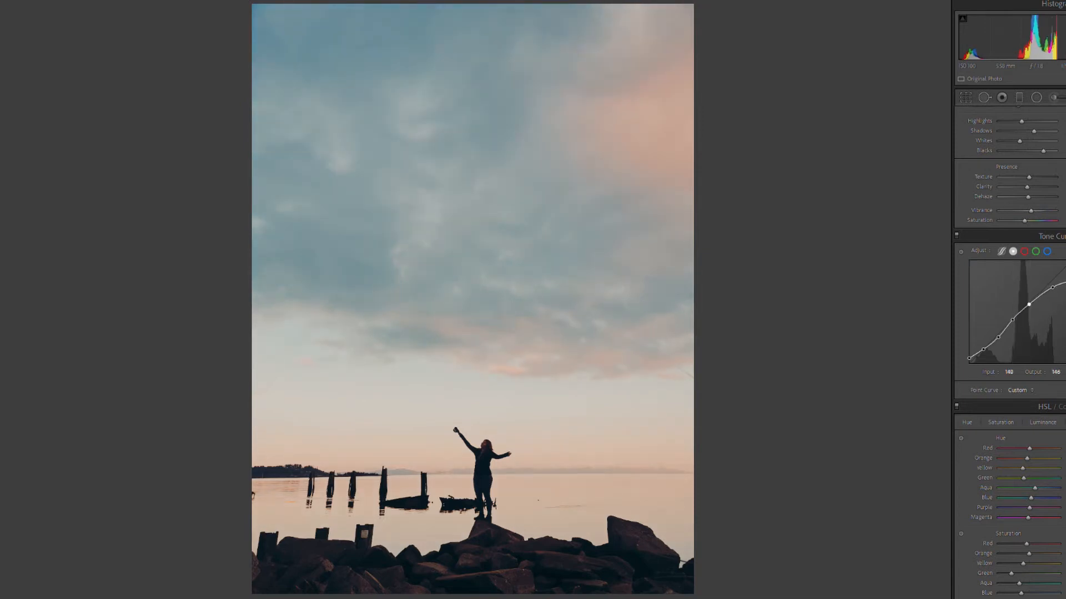
Step: Raise yellow, green, aqua and blue saturation, lower red, orange, aqua and blue luminance, adjust aqua and blue hues, and compare with the original
scroll(1058, 365, "down", 3)
scroll(1019, 413, "down", 3)
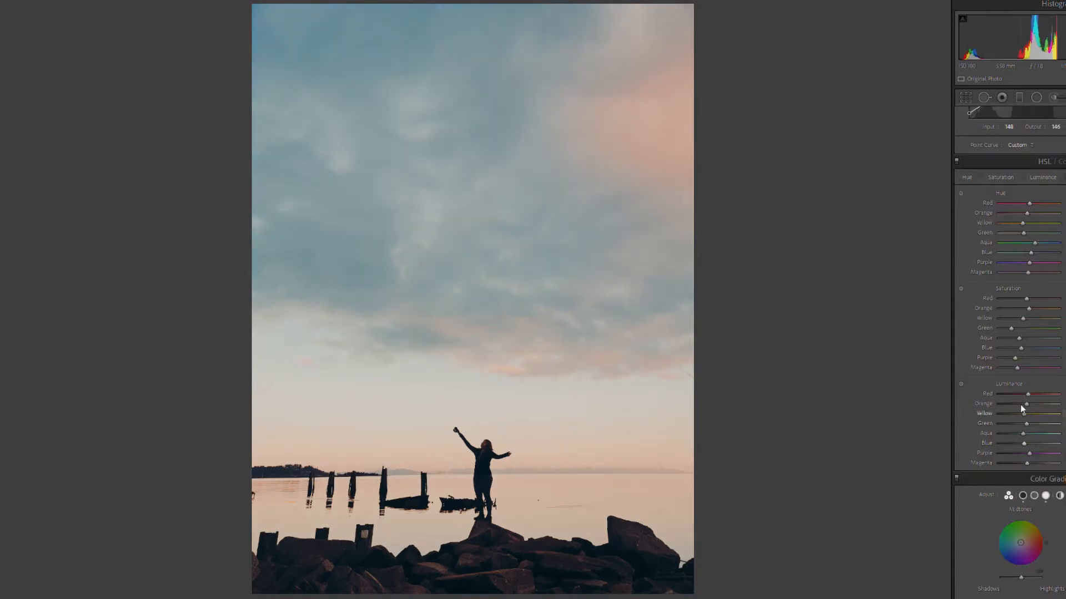
left_click_drag(1030, 311, 1027, 309)
left_click_drag(1021, 348, 1023, 348)
left_click_drag(1030, 253, 1033, 243)
left_click_drag(1022, 433, 1018, 404)
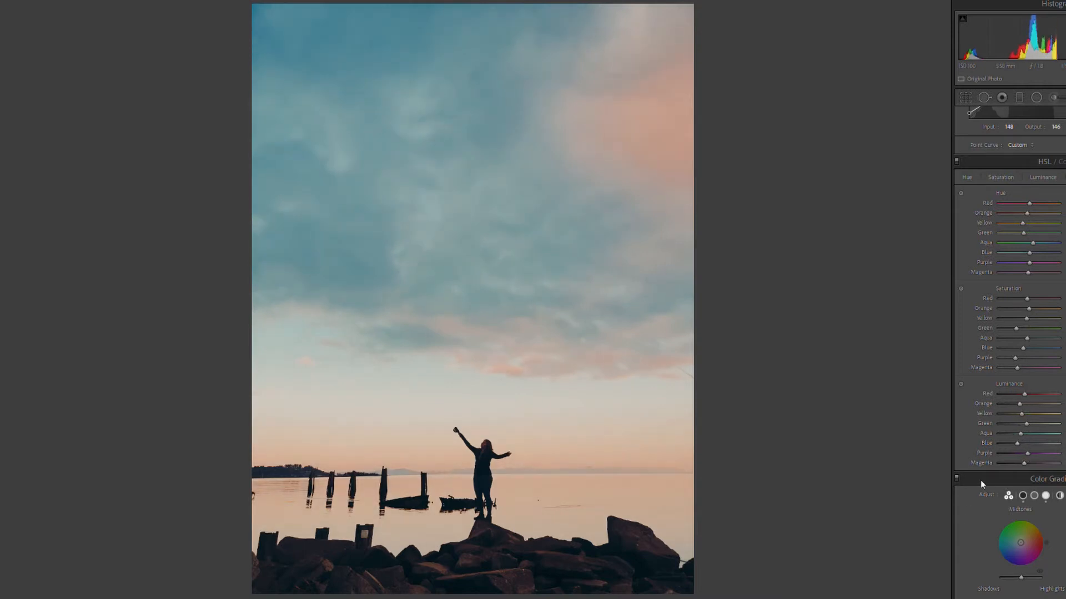
key("y")
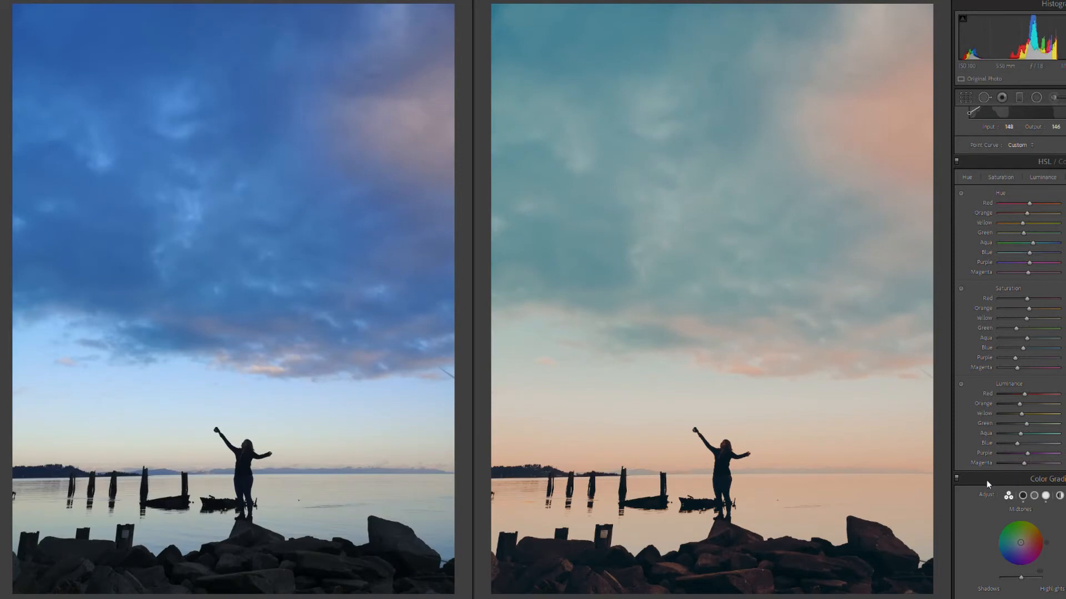
key("y")
Step: Fine-tune the hues of the blue and red primaries in the camera calibration
scroll(987, 481, "down", 10)
scroll(1006, 390, "down", 10)
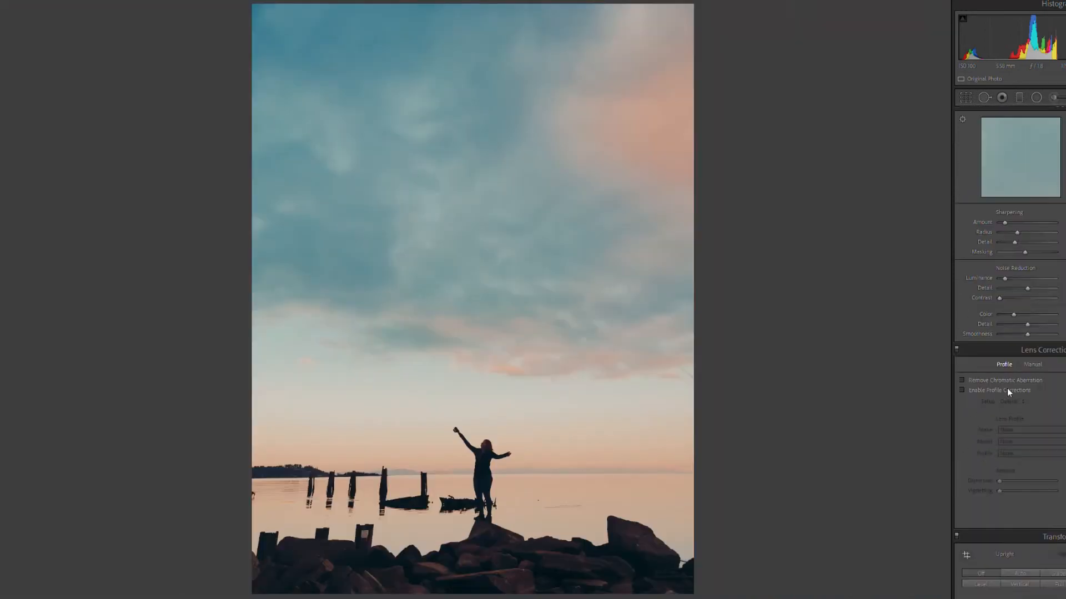
left_click_drag(1007, 575, 1015, 576)
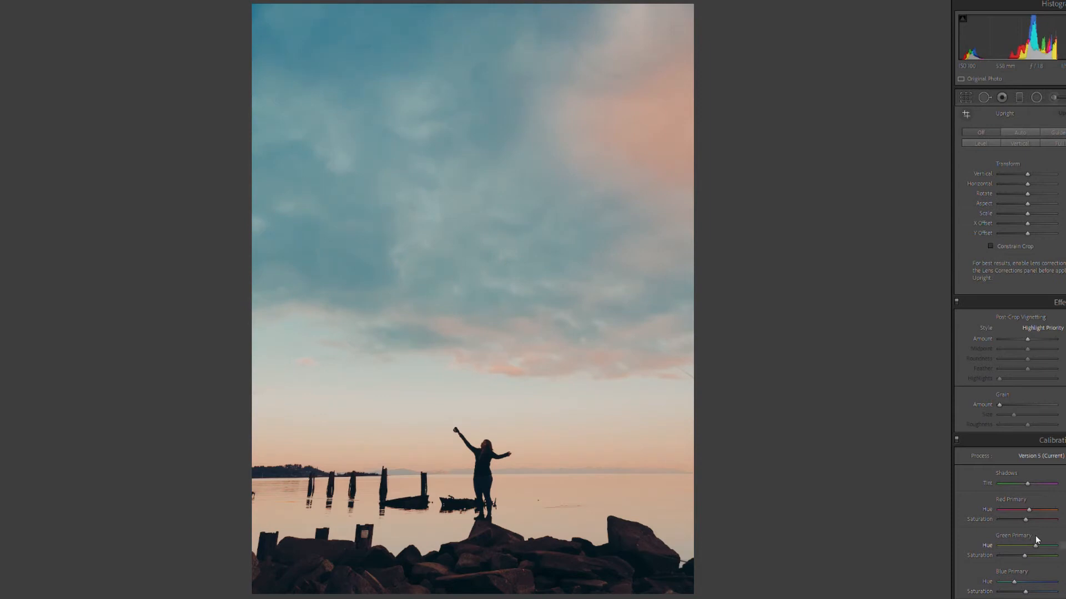
left_click_drag(1028, 508, 1032, 508)
Step: Shift the shadow color grade toward cyan and the highlight grade toward orange, lowering the luminance of both
scroll(1033, 366, "up", 10)
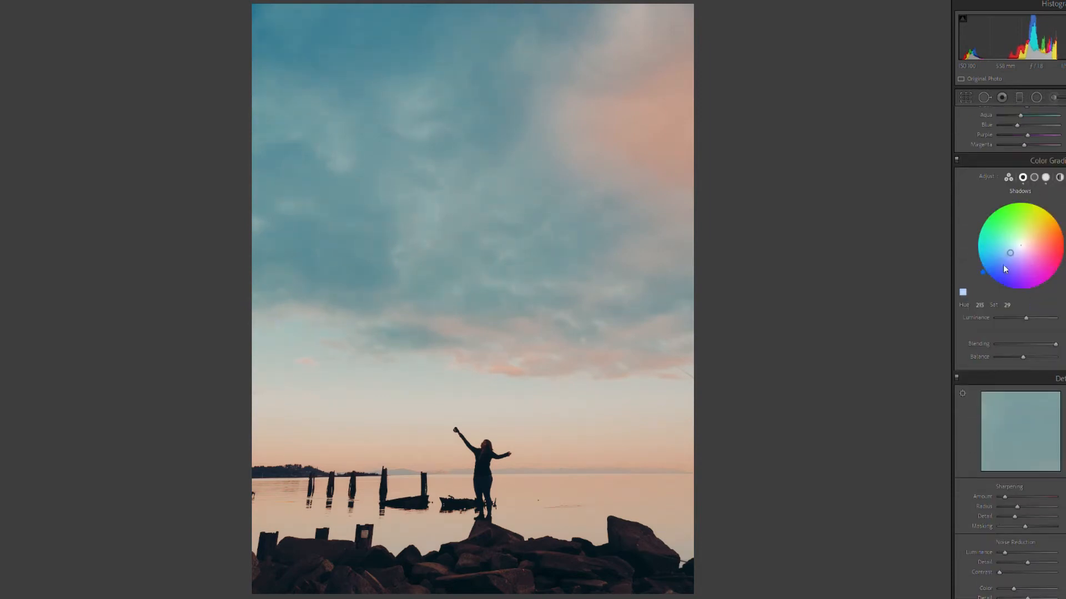
left_click_drag(985, 276, 981, 269)
left_click_drag(1025, 318, 1021, 308)
left_click(1045, 177)
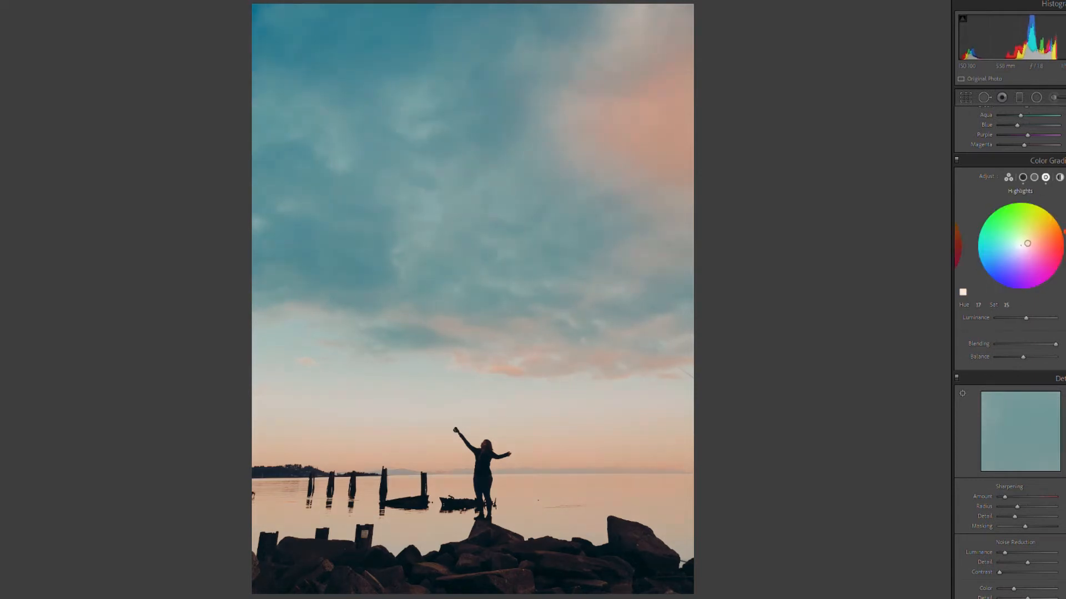
left_click_drag(1042, 236, 1041, 232)
left_click_drag(1026, 318, 1022, 317)
Step: Tint the midtones with hue 263 and saturation 7, lower their luminance, and reduce the color grading blending
left_click(1033, 177)
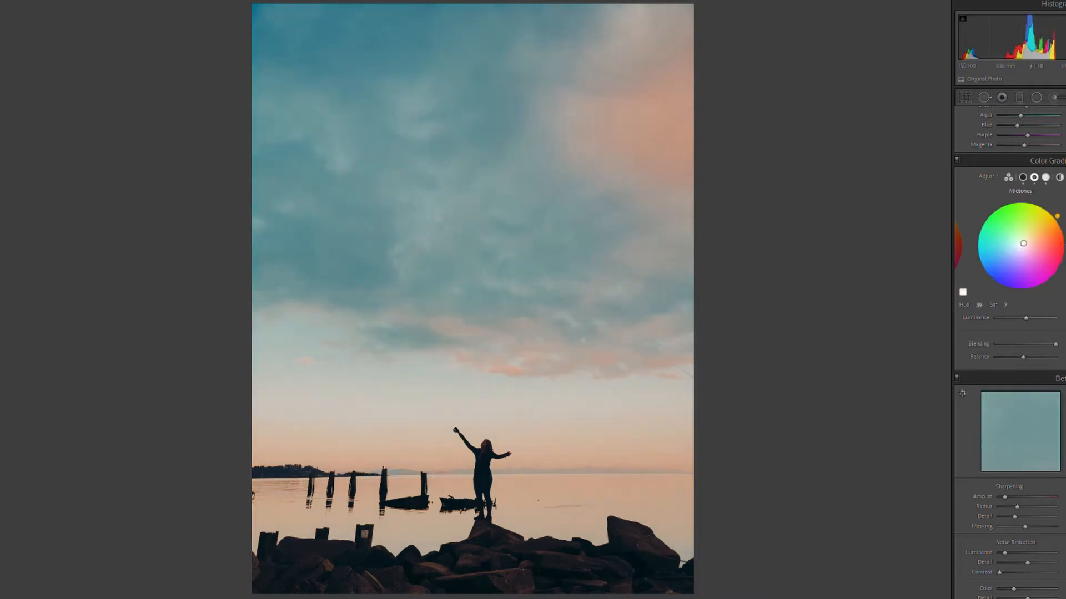
left_click_drag(1062, 213, 1020, 317)
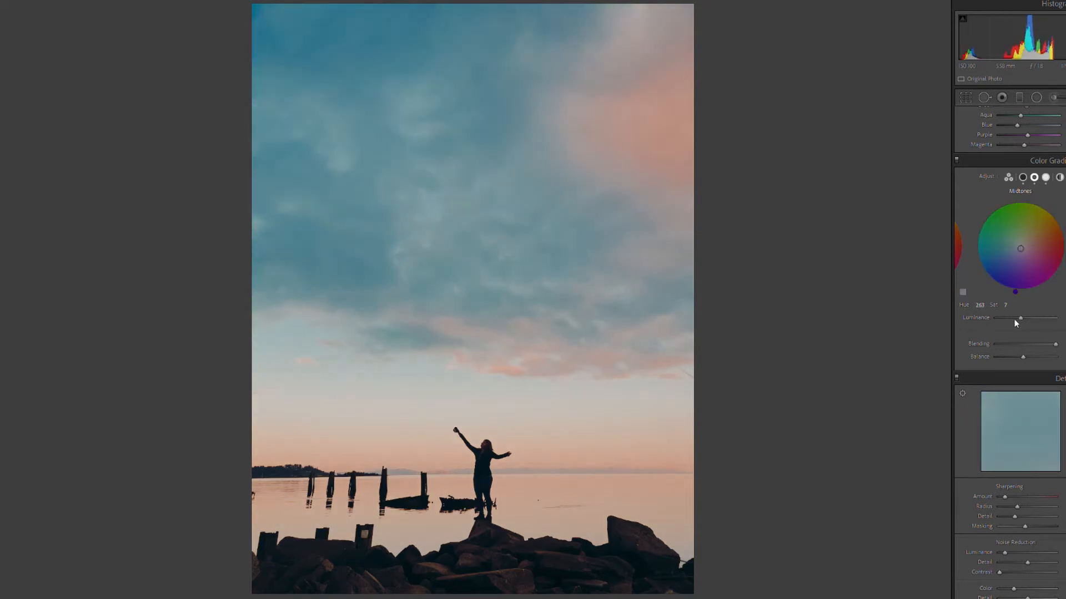
left_click(1008, 177)
left_click_drag(1056, 364, 1047, 364)
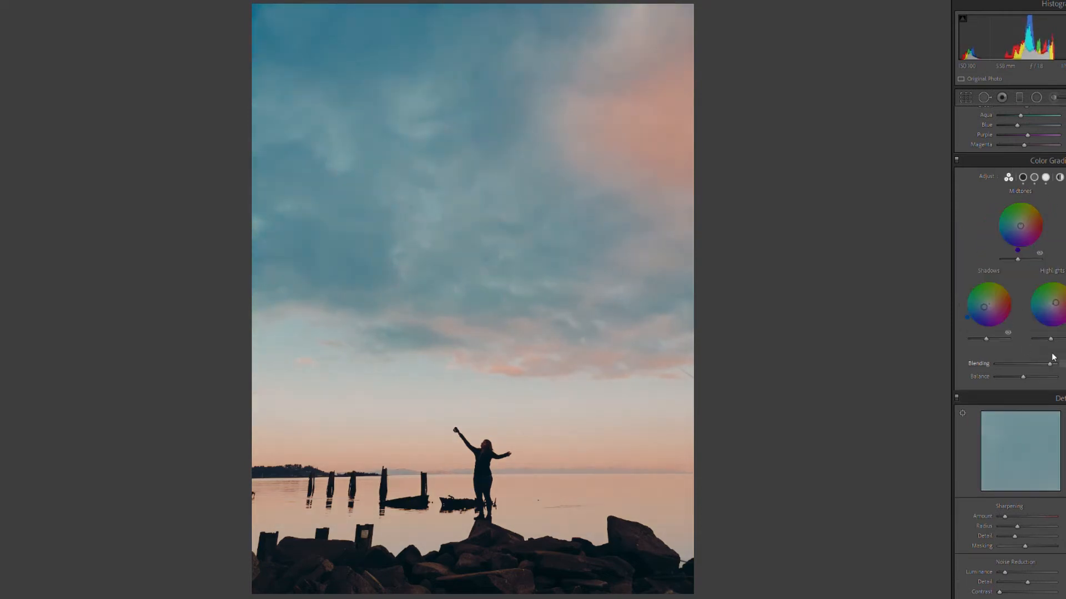
Step: Heal the small spot on the water, the mark at the photo's left edge and the speck beside the wooden post
key("q")
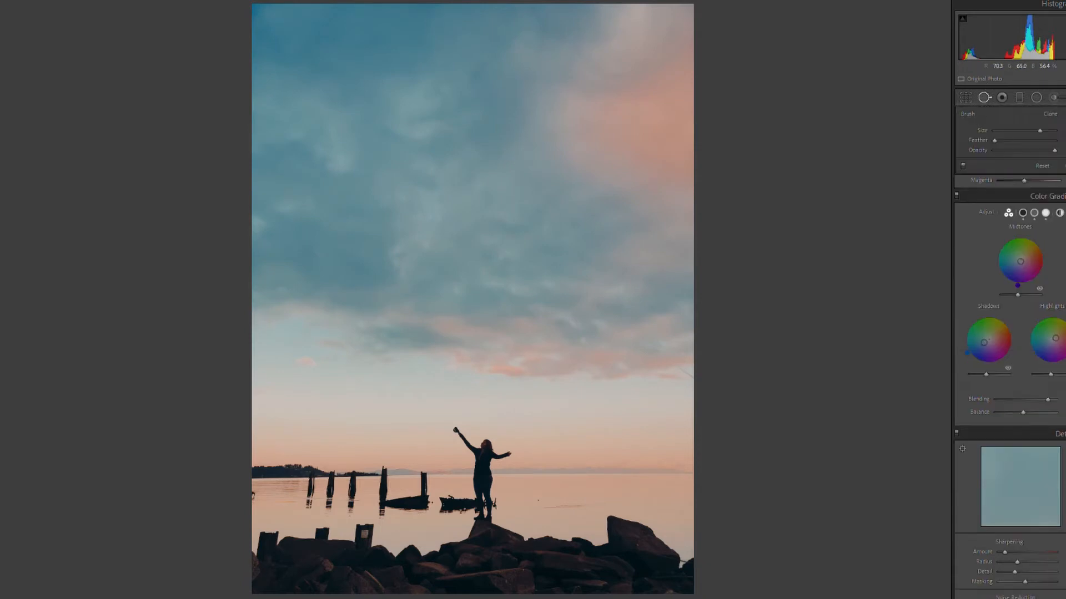
scroll(538, 500, "down", 3)
left_click(537, 499)
left_click(289, 494)
left_click(432, 501)
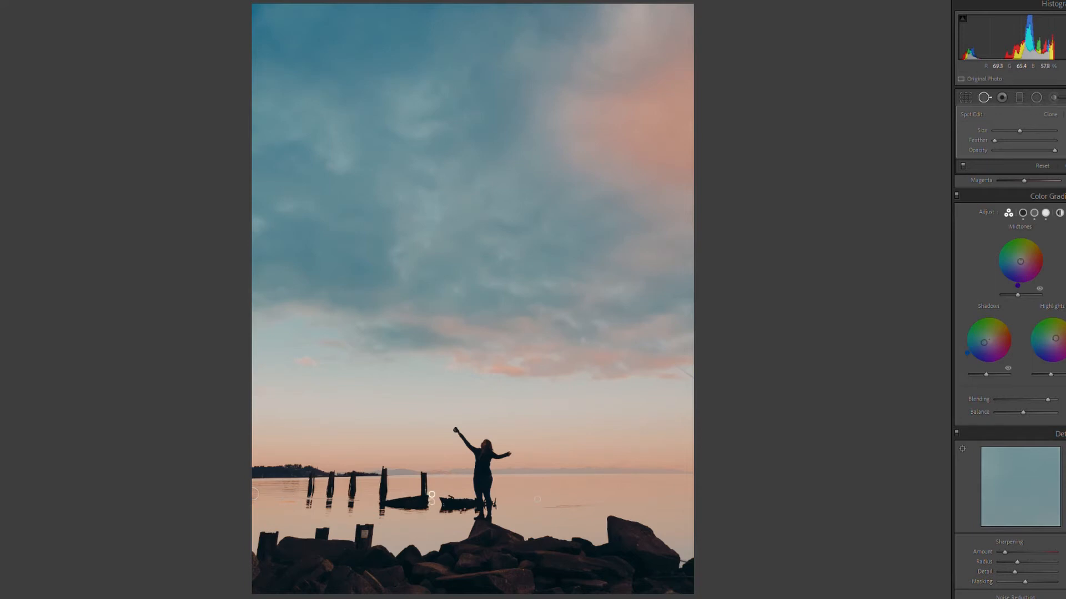
Step: Rotate the crop slightly to level the horizon and adjust its upper right corner
left_click(965, 97)
left_click_drag(842, 101, 840, 102)
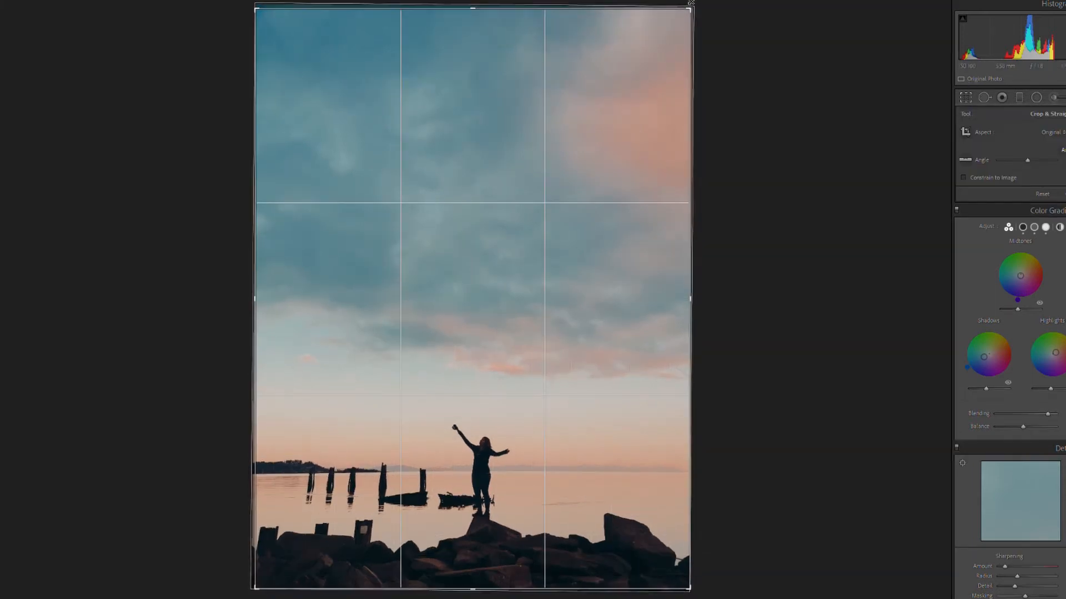
left_click_drag(691, 7, 686, 3)
key("q")
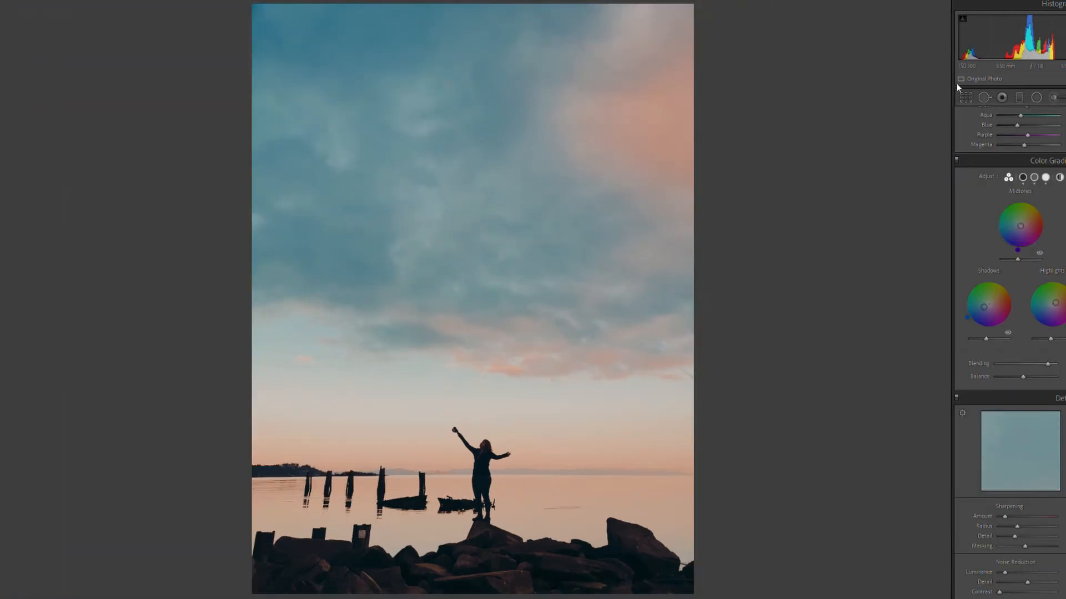
Step: Compare the finished silhouette photo with its original, including a side-by-side before and after view
key("q")
key("y")
key("y")
key("backslash")
key("y")
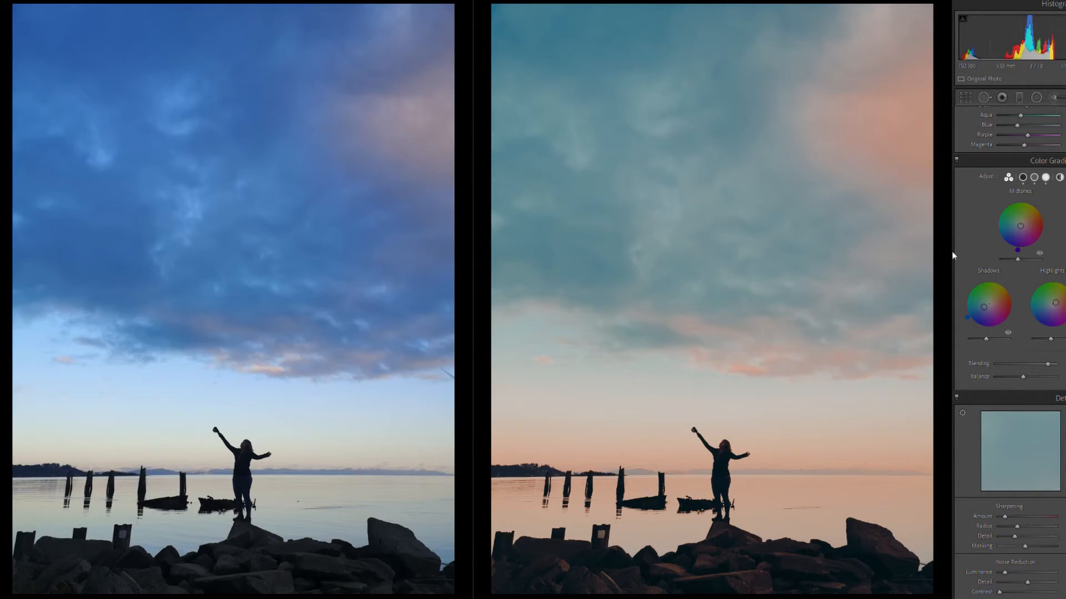
Step: Heal the pale mark on the wooden post and place a graduated filter across the foreground rocks
key("q")
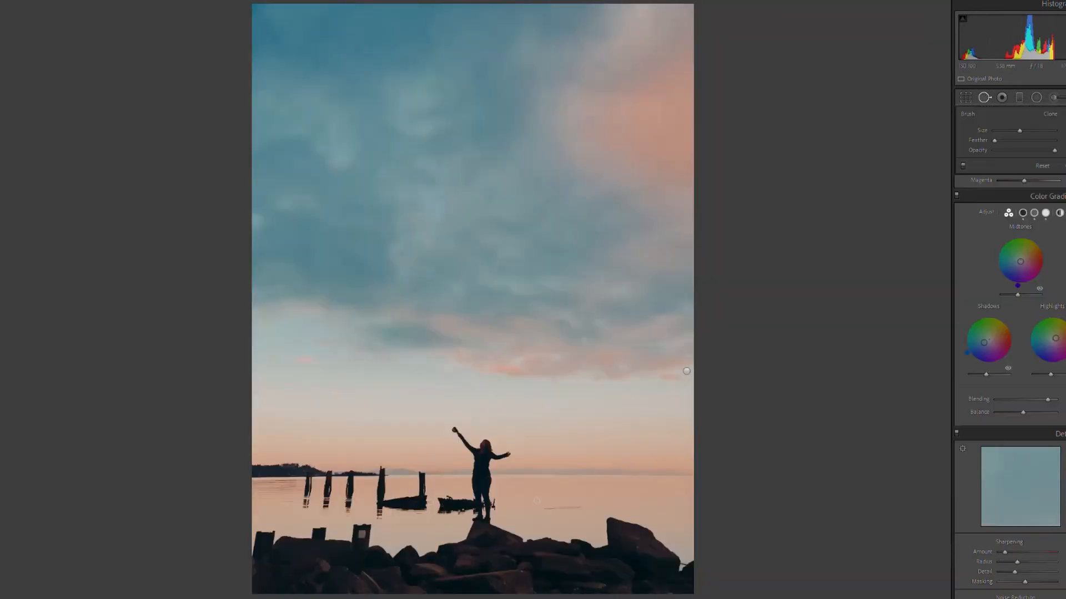
left_click(362, 535)
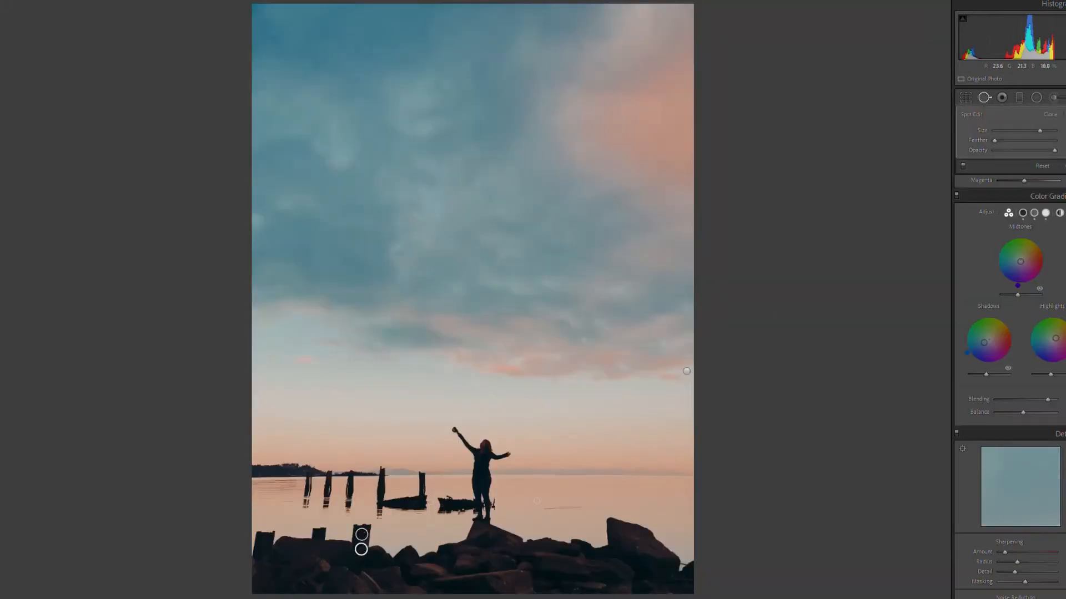
key("m")
left_click_drag(401, 577, 410, 550)
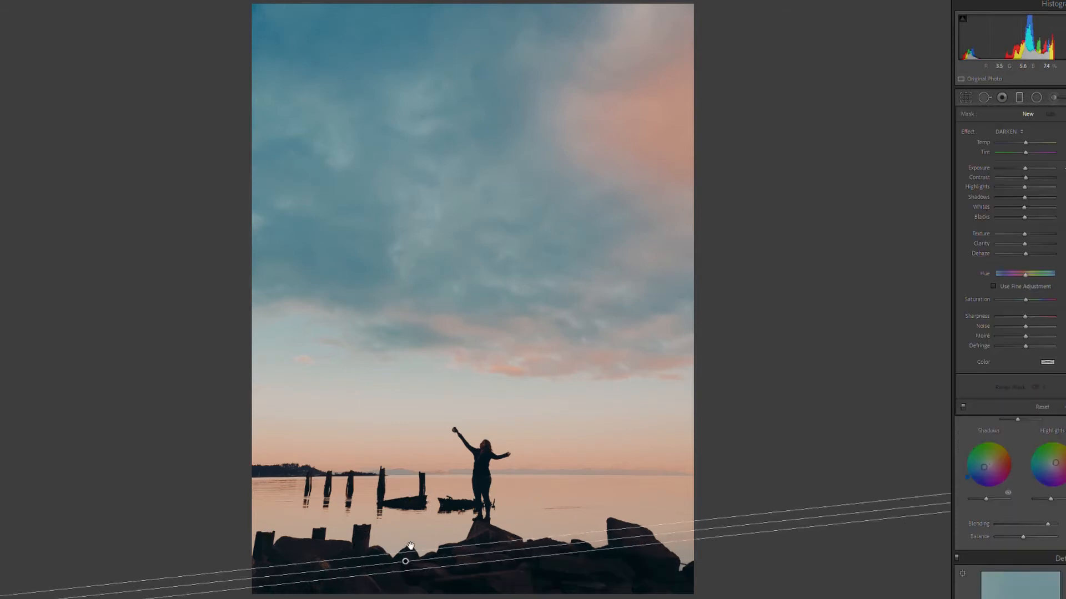
key("m")
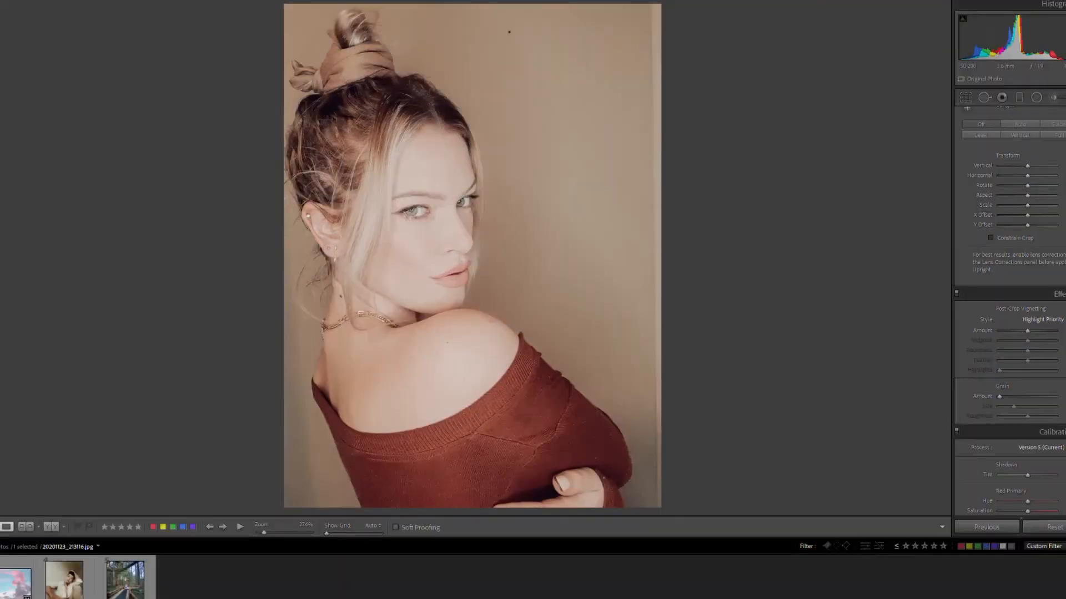
Step: Lower the portrait's exposure, shadows, whites and blacks, and reduce its dehaze slightly
scroll(1007, 286, "up", 15)
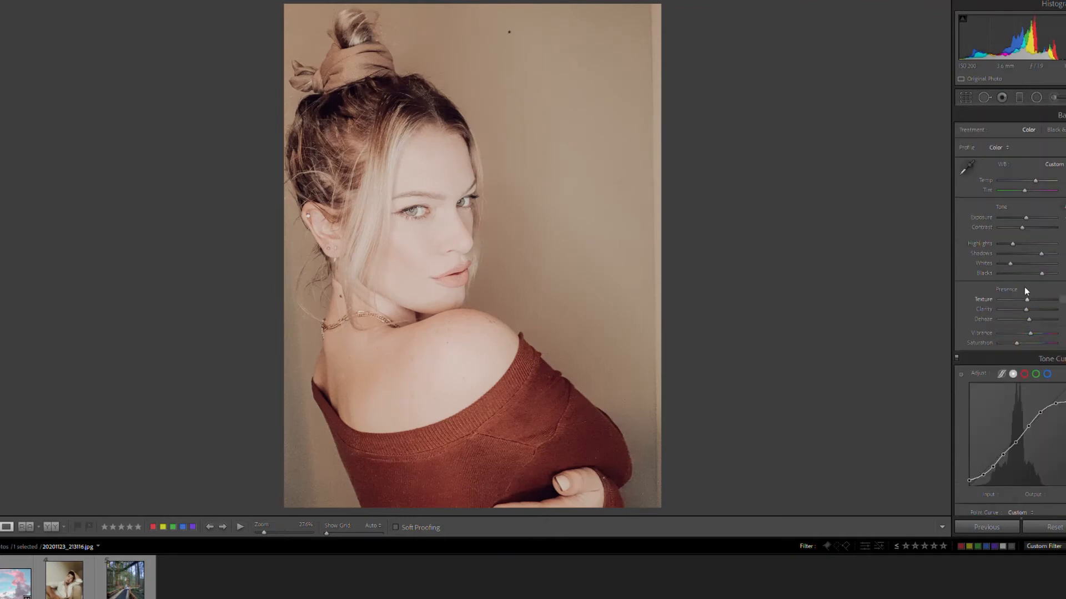
scroll(1030, 299, "down", 10)
scroll(1029, 294, "down", 5)
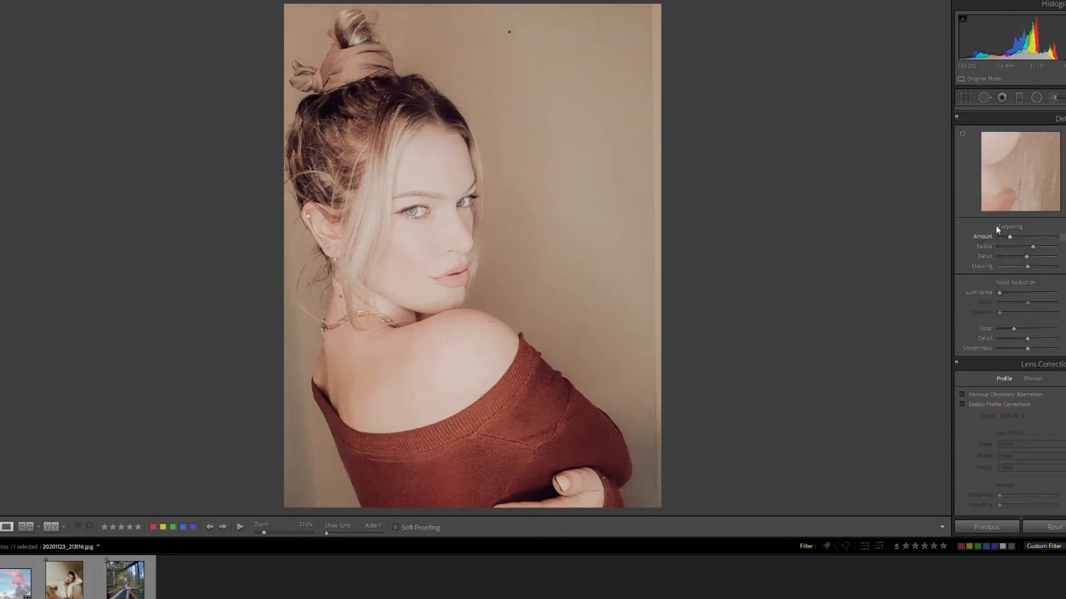
scroll(1007, 228, "up", 15)
left_click_drag(1022, 58, 1014, 59)
left_click_drag(1041, 253, 1007, 263)
left_click_drag(1041, 273, 1033, 273)
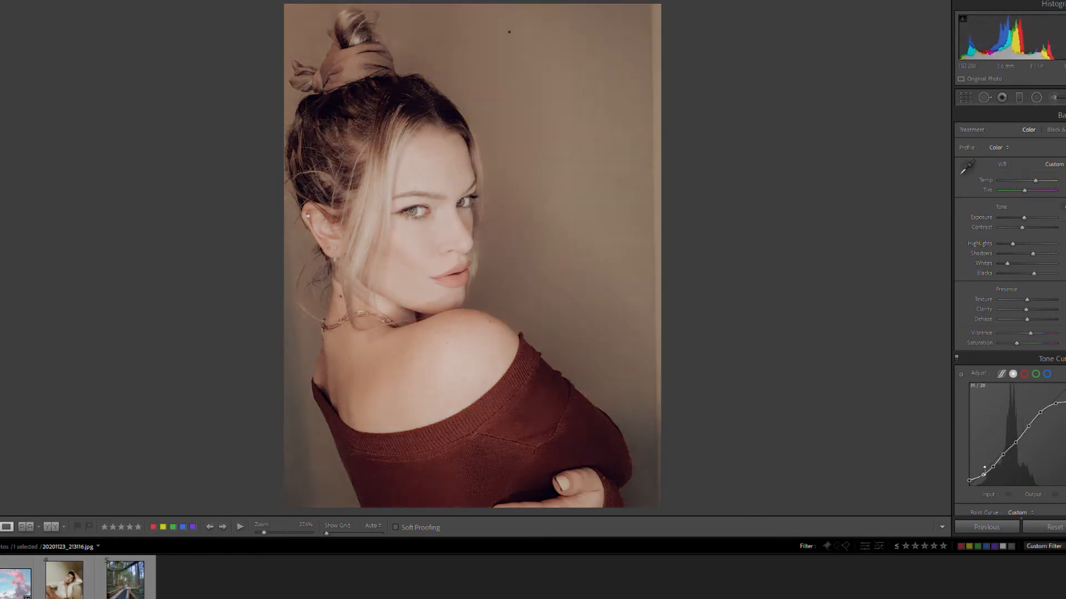
Step: Reshape the tone curve with a highlight point at input 217, output 214, and fine-tune the orange and yellow HSL values
left_click_drag(982, 461, 1016, 432)
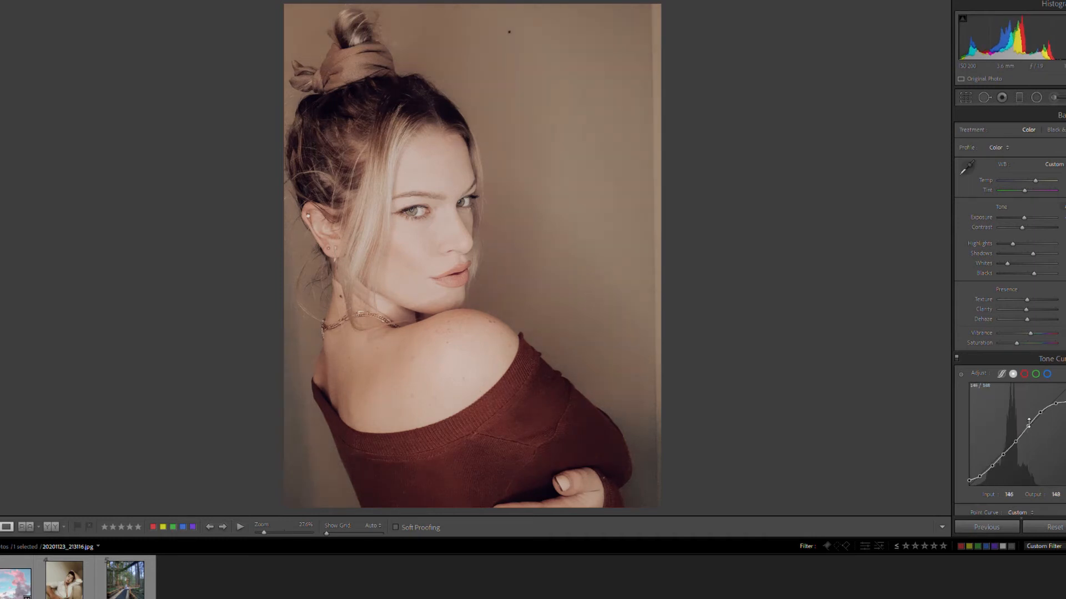
left_click_drag(1040, 412, 1057, 394)
scroll(1021, 333, "down", 10)
left_click_drag(1019, 343, 1022, 353)
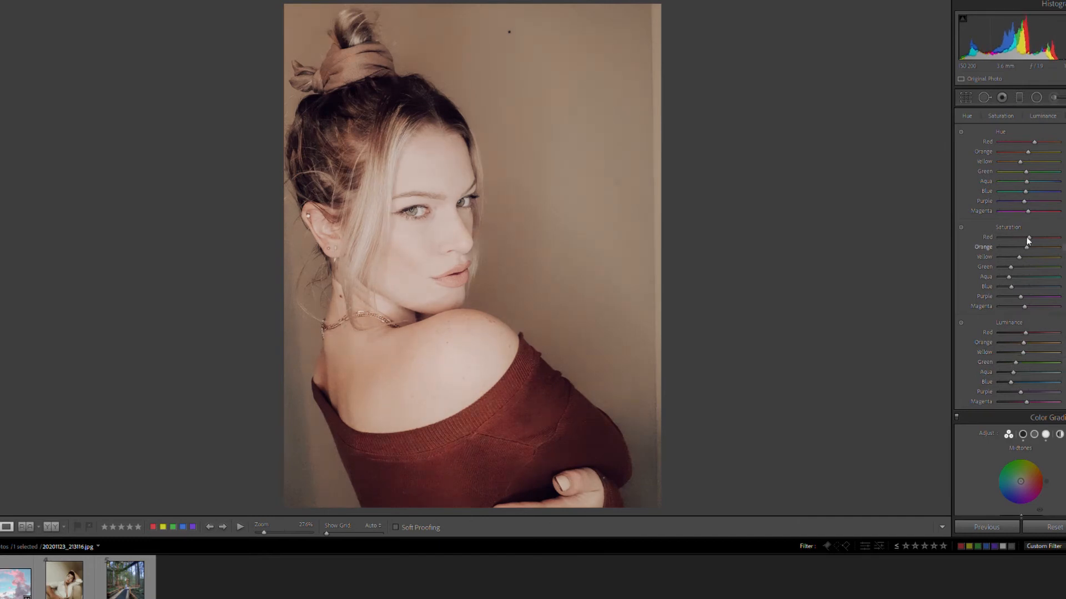
Step: Cool the white balance slightly with a touch more magenta, and lower the orange and yellow luminance
scroll(1032, 228, "up", 2)
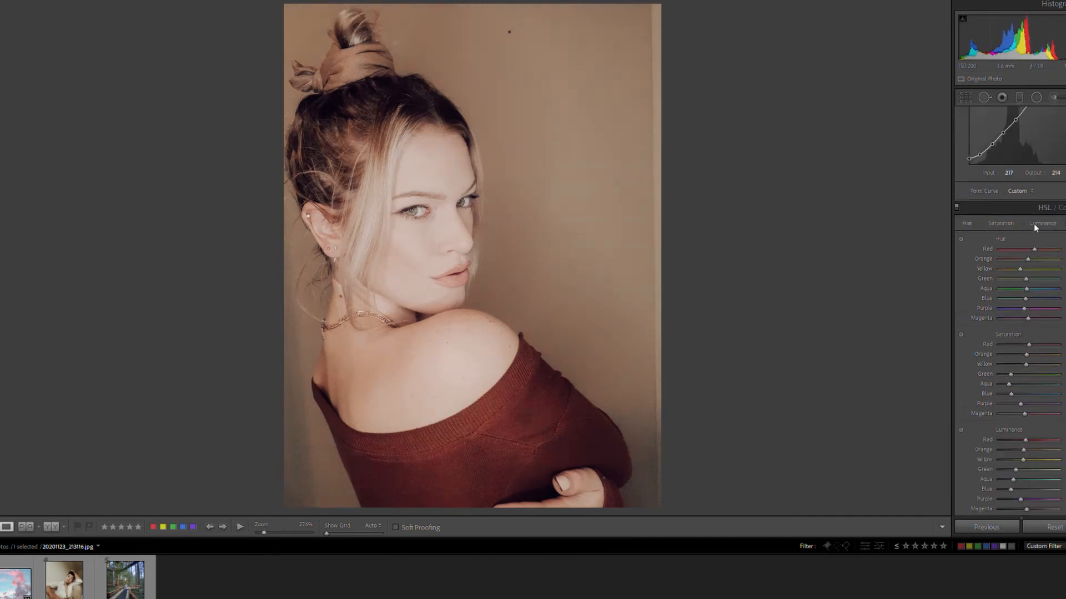
scroll(1020, 258, "up", 4)
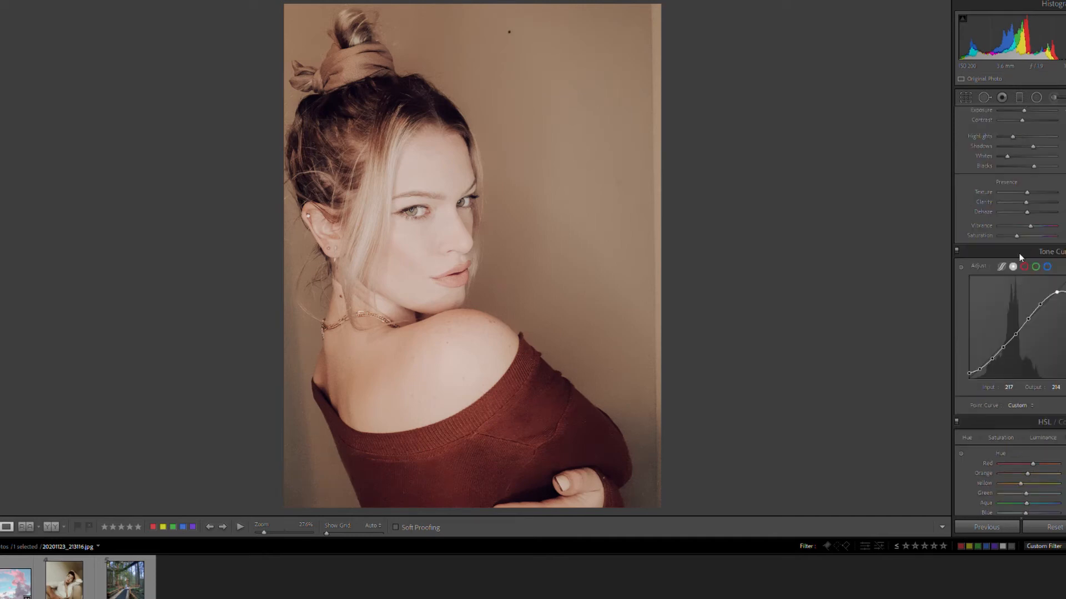
scroll(1025, 225, "up", 2)
left_click_drag(1034, 173, 1033, 175)
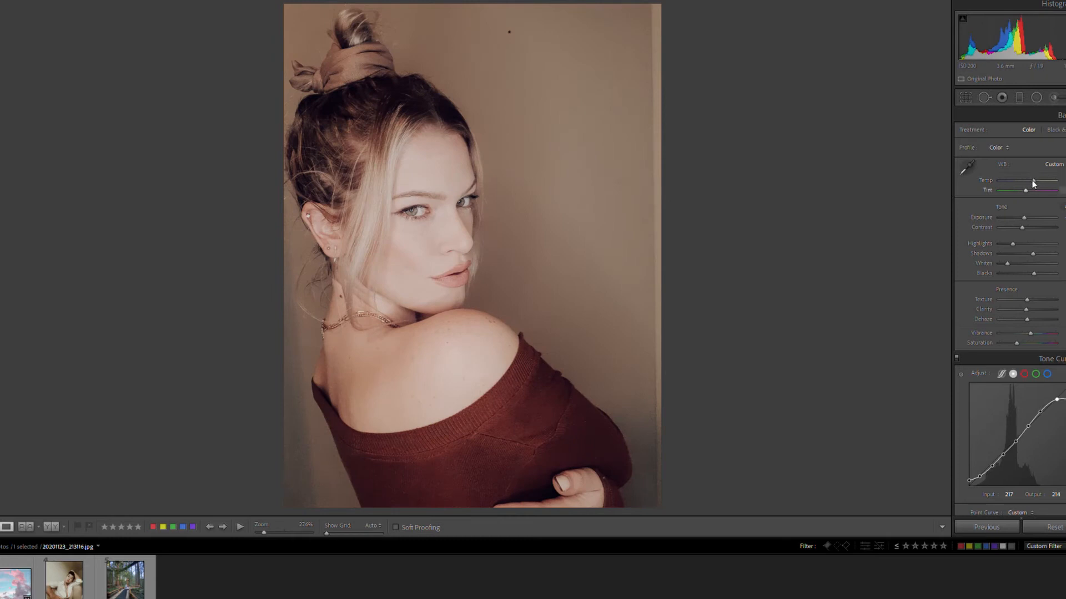
scroll(959, 138, "down", 8)
left_click_drag(1021, 334, 1018, 335)
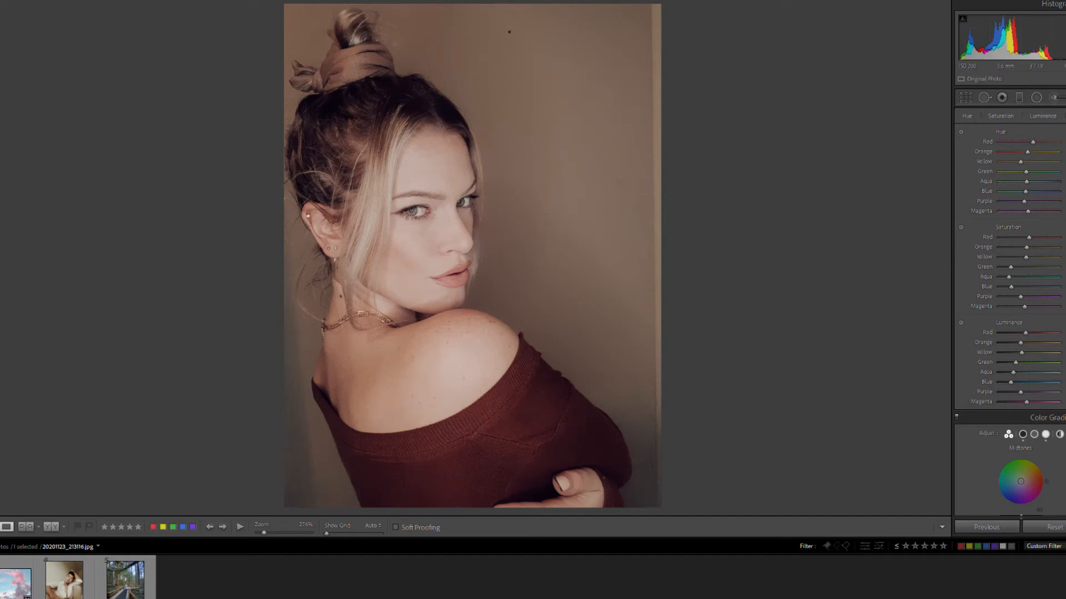
Step: Lower the red primary hue in the calibration and raise the green and blue primary saturation slightly
scroll(1031, 255, "down", 5)
scroll(1020, 281, "down", 8)
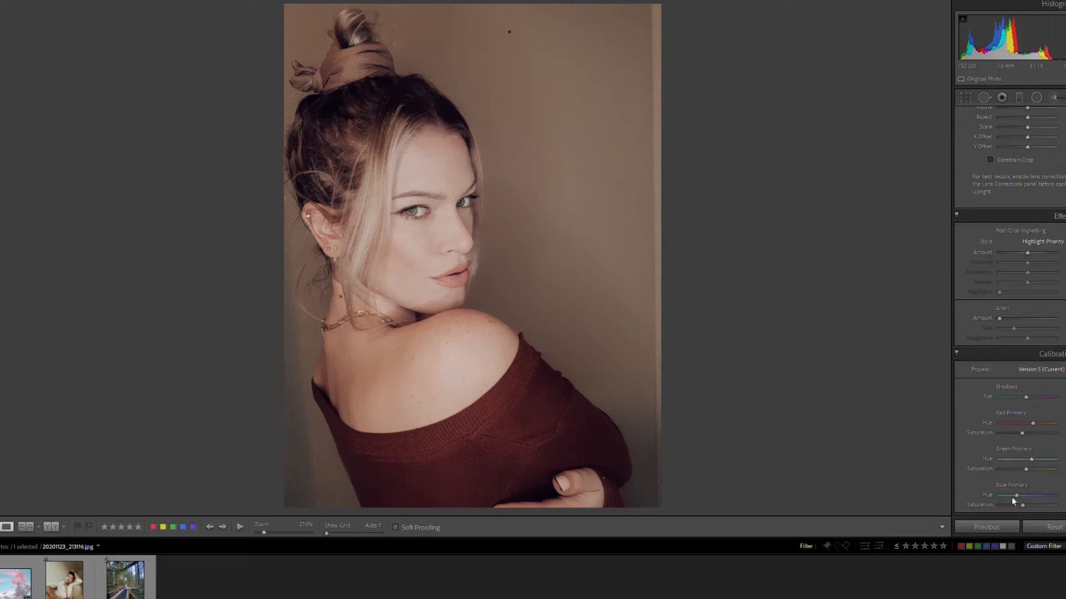
left_click_drag(1032, 423, 1030, 423)
left_click_drag(1021, 504, 1028, 469)
Step: Tint the shadows green with hue 118 and saturation 18, and give the midtones a faint blue tint
scroll(1024, 424, "up", 10)
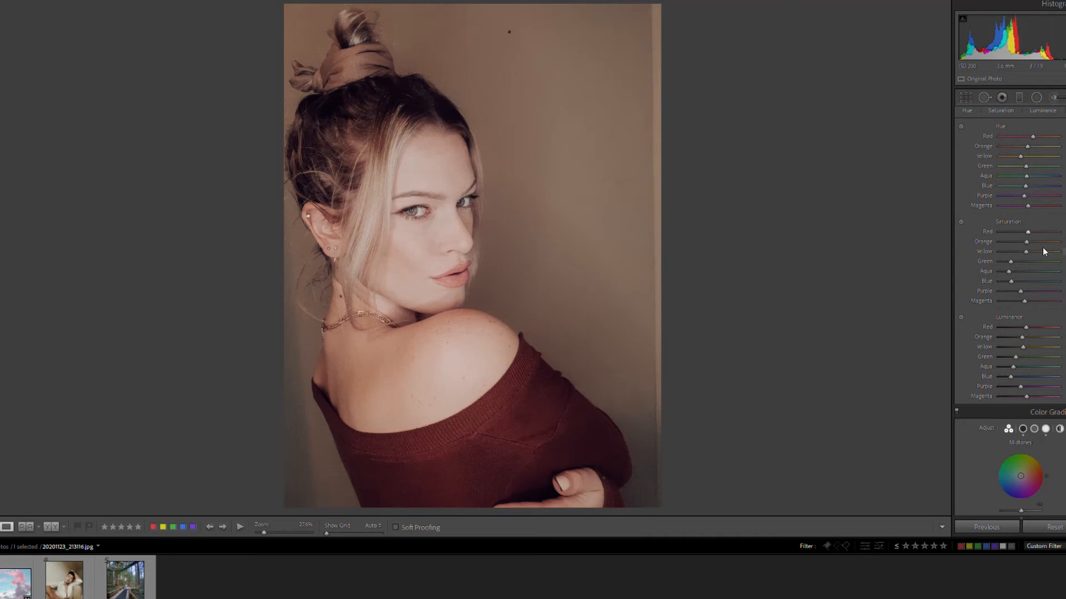
scroll(984, 344, "down", 4)
left_click(1022, 214)
left_click_drag(1020, 283, 1017, 275)
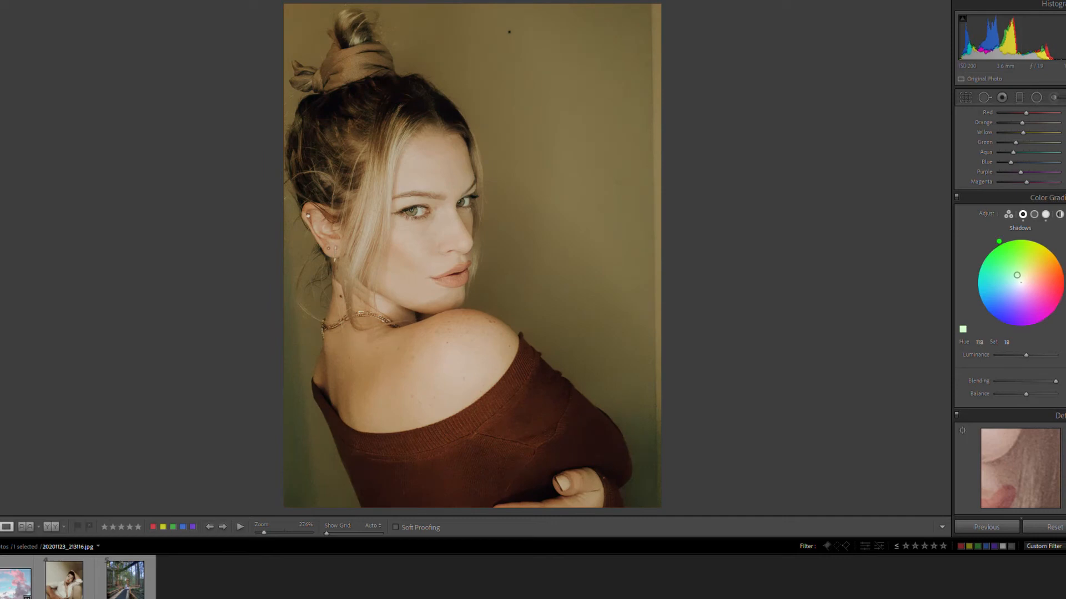
left_click(1034, 214)
left_click_drag(1022, 280, 1017, 284)
left_click(1045, 214)
left_click(1022, 214)
Step: Raise the shadow tint's saturation to 20, and try hue 327 in the highlights and hue 208 in the shadows
scroll(1021, 188, "up", 10)
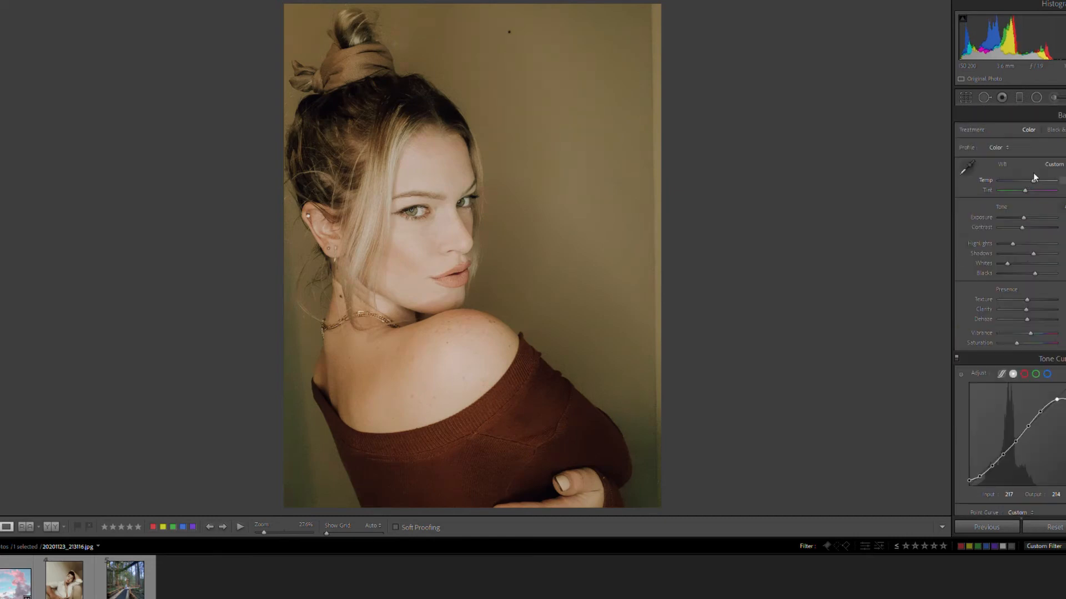
scroll(1036, 278, "down", 10)
scroll(1036, 275, "down", 10)
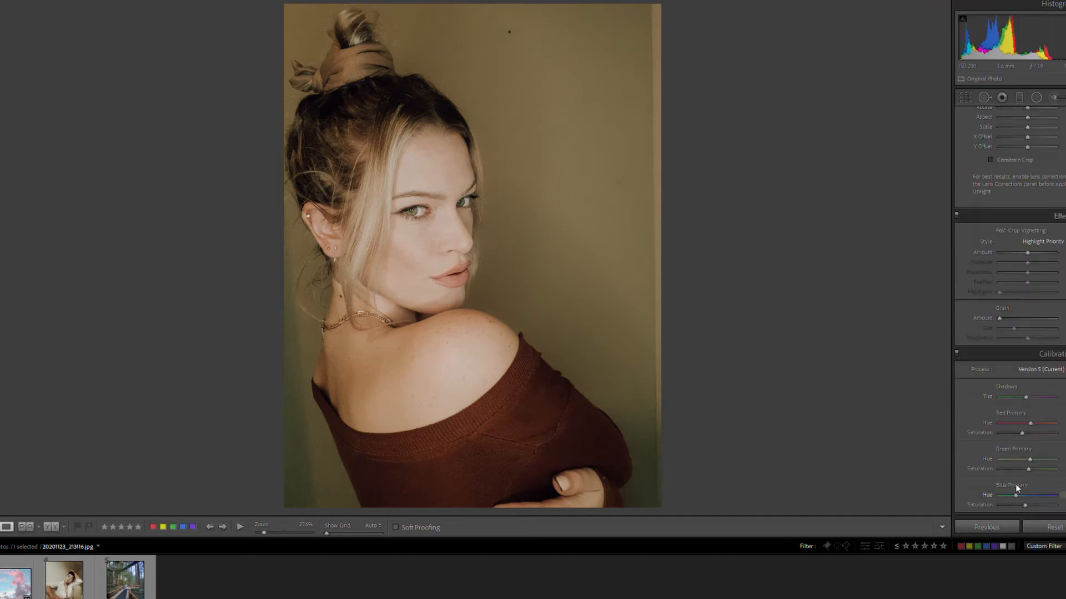
scroll(1021, 337, "up", 5)
left_click_drag(1021, 290, 1016, 291)
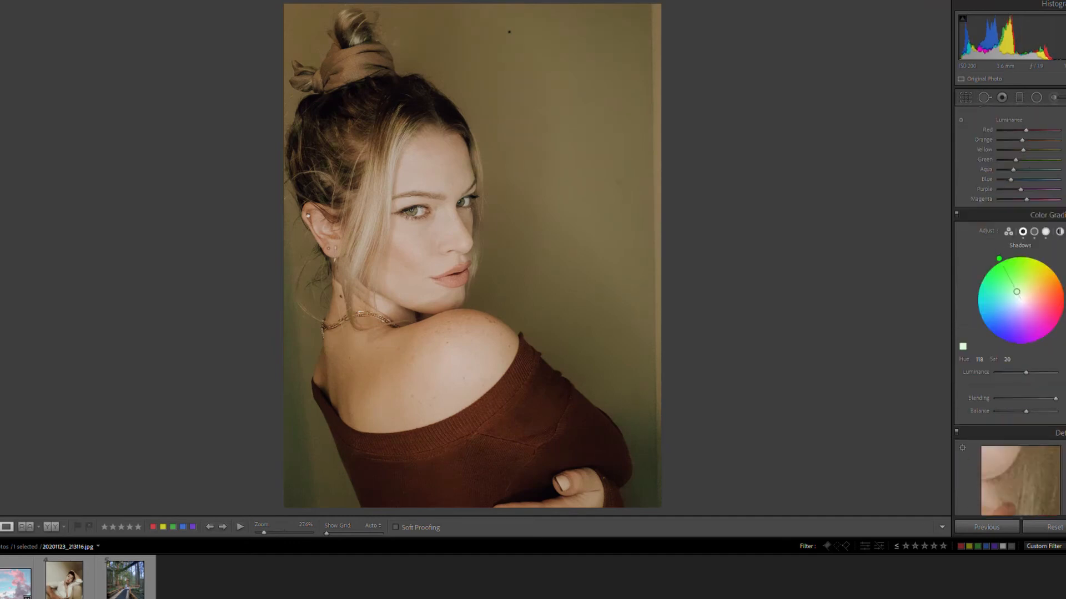
left_click(1034, 232)
left_click(1046, 232)
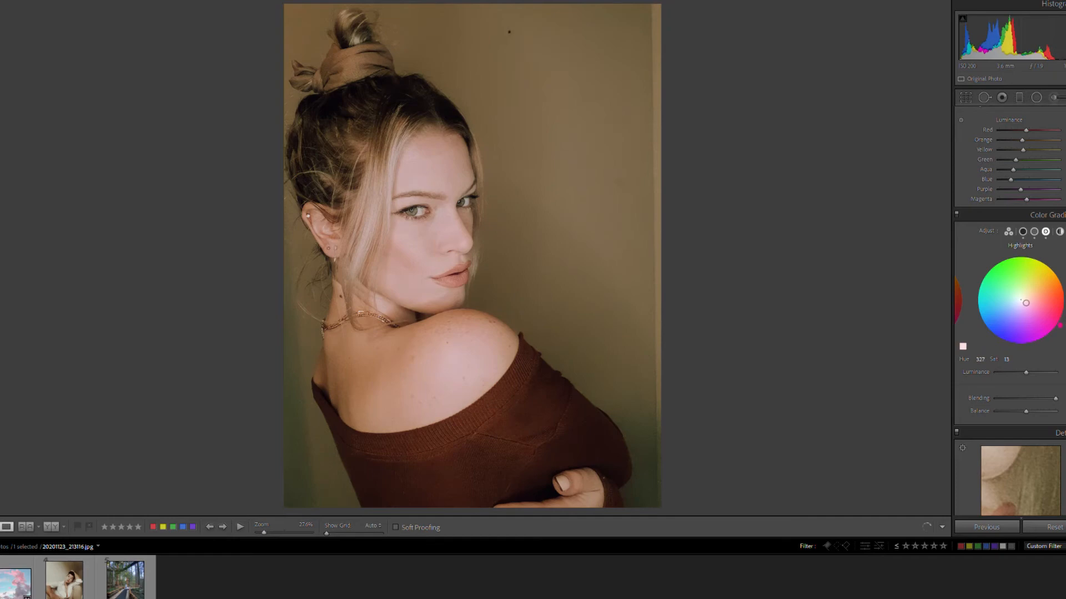
left_click(1022, 231)
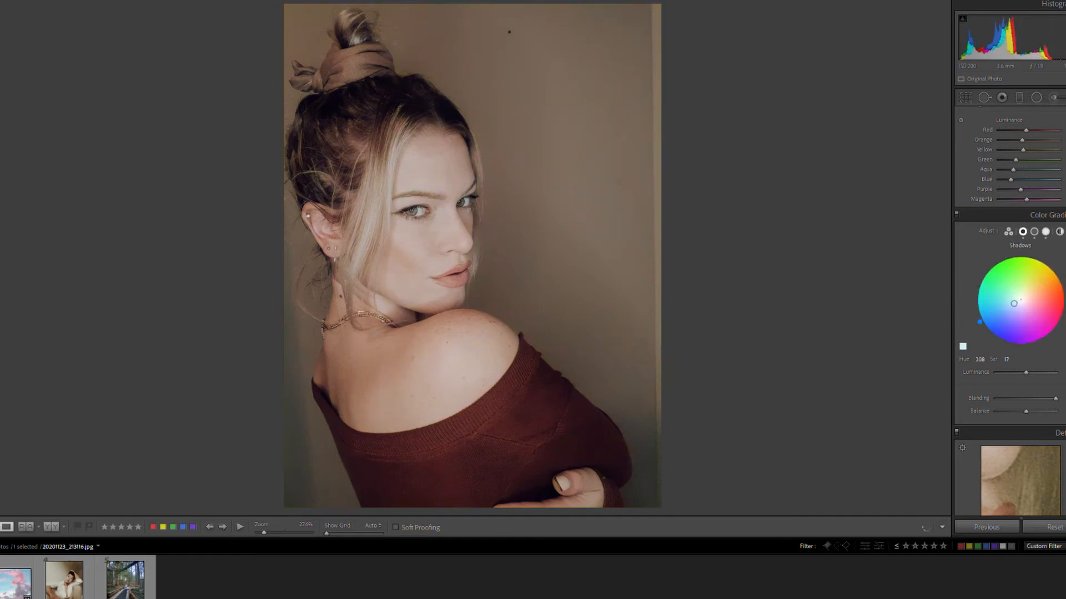
Step: Lower the exposure, contrast and dehaze slightly, and raise the highlights and blacks
scroll(1032, 239, "up", 10)
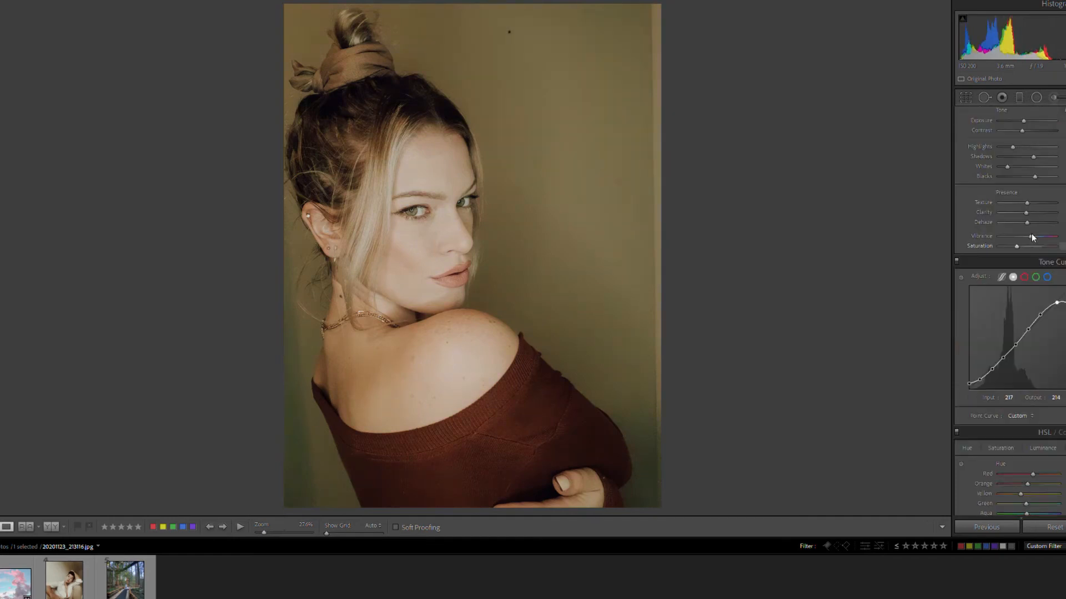
left_click_drag(1023, 217, 1021, 217)
left_click_drag(1027, 319, 1024, 310)
left_click_drag(1034, 273, 1016, 238)
left_click_drag(1033, 253, 1033, 244)
left_click_drag(1014, 51, 1010, 51)
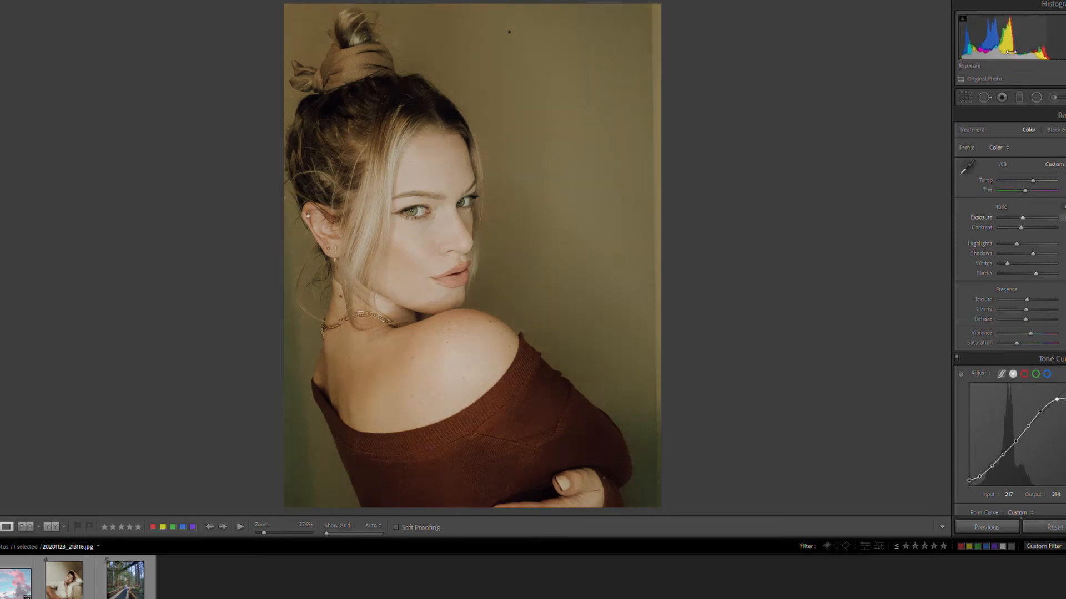
Step: Raise the orange and yellow hues slightly and set the shadow tint to hue 150 and saturation 17
scroll(1020, 327, "down", 10)
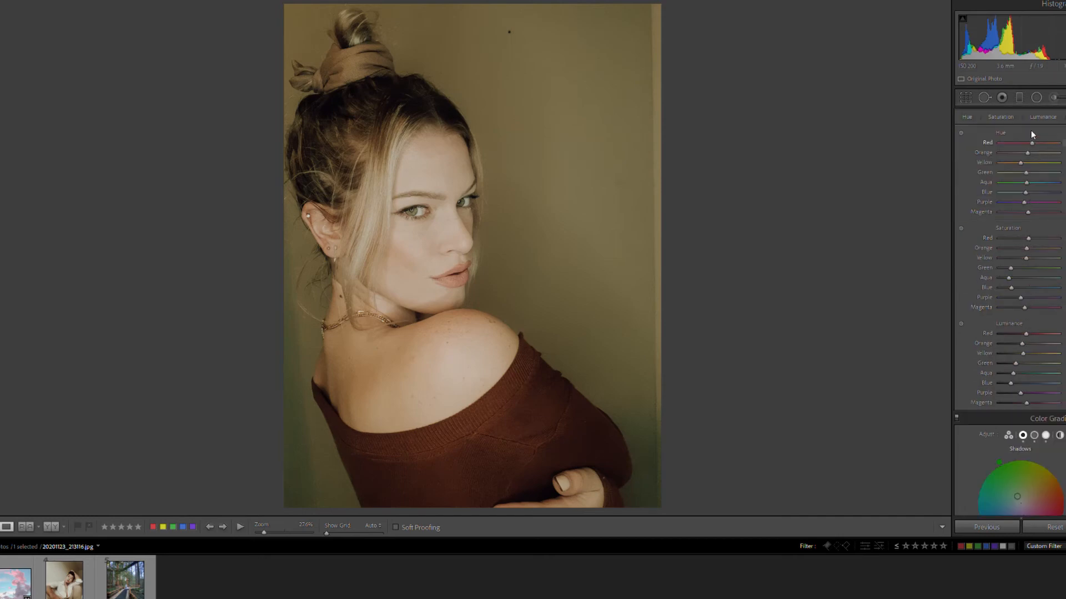
scroll(1019, 176, "down", 3)
mouse_move(1000, 355)
left_mouse_down()
mouse_move(983, 419)
mouse_move(990, 432)
mouse_move(974, 399)
mouse_move(999, 355)
mouse_move(976, 385)
mouse_move(983, 367)
left_mouse_up()
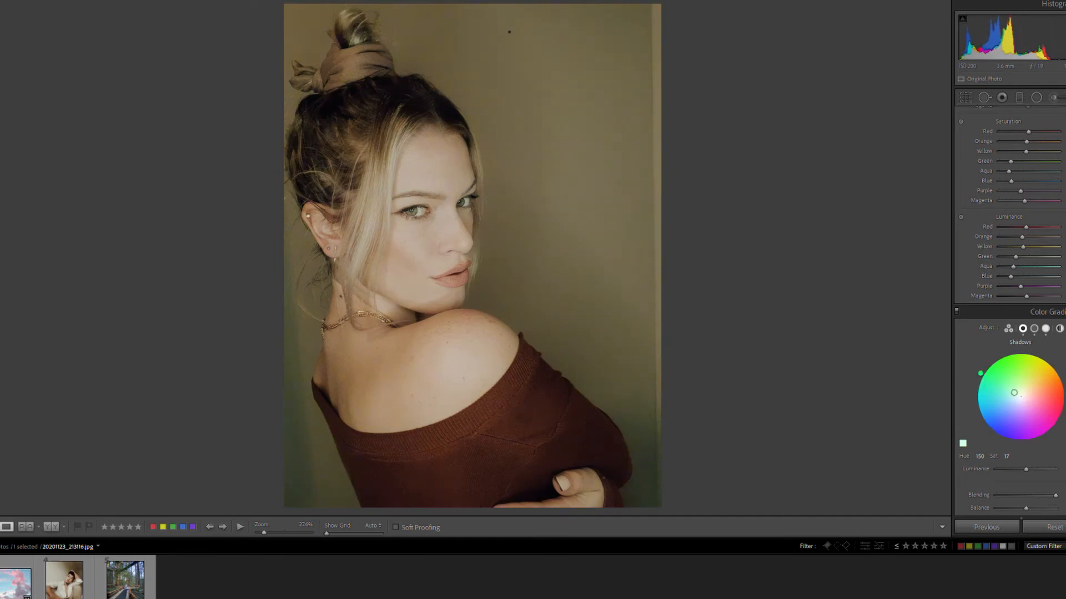
Step: Set the midtone tint to hue 226 and saturation 9, lower the midtone luminance, and raise the shadow and highlight luminance
scroll(992, 361, "up", 10)
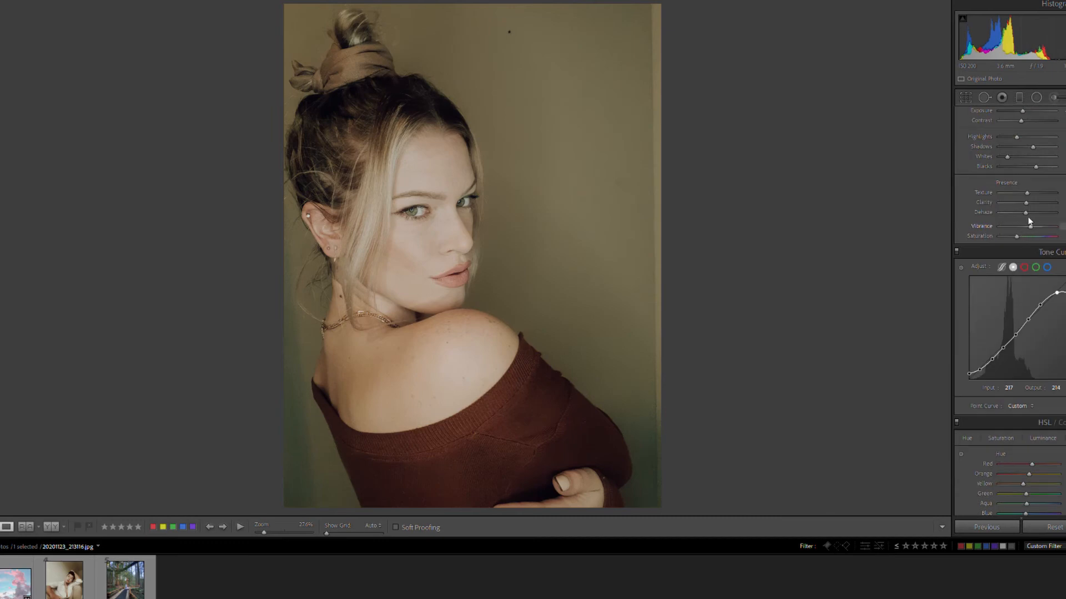
scroll(1007, 397, "down", 10)
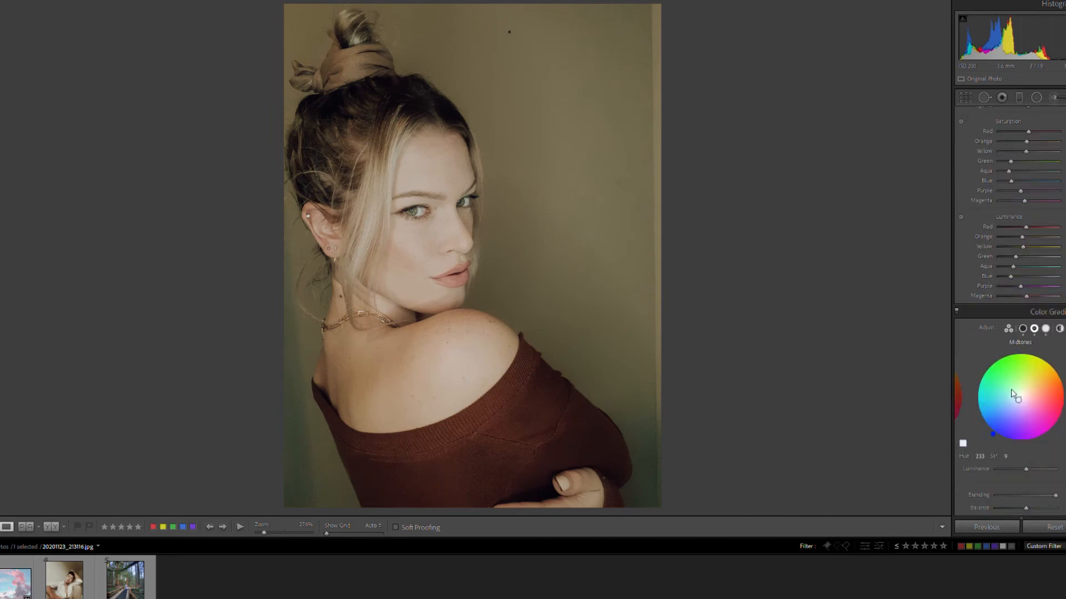
left_click(1008, 328)
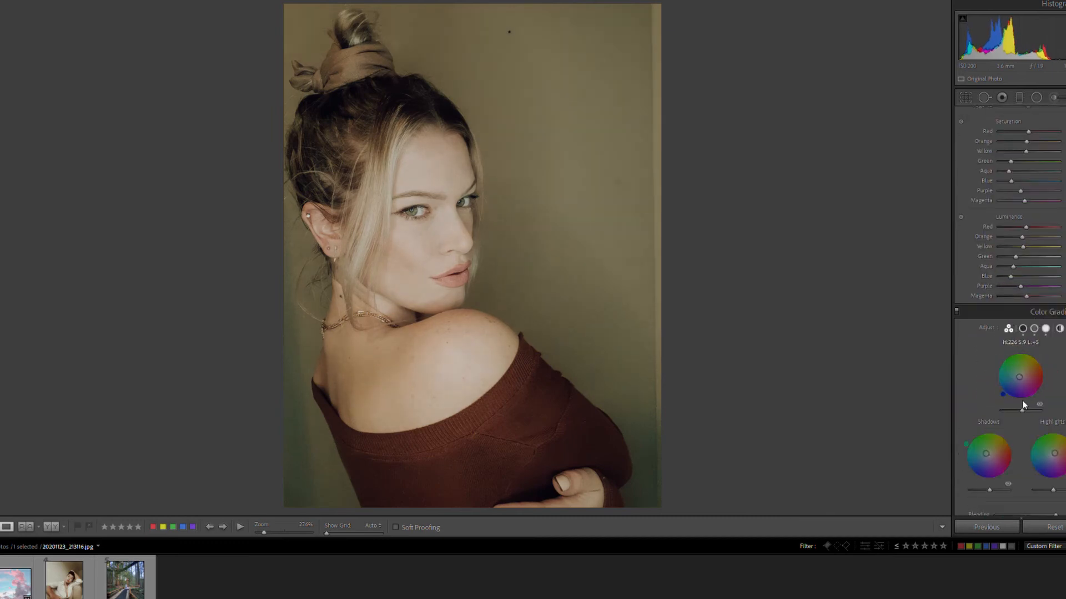
left_click_drag(985, 490, 1055, 479)
scroll(1027, 202, "down", 4)
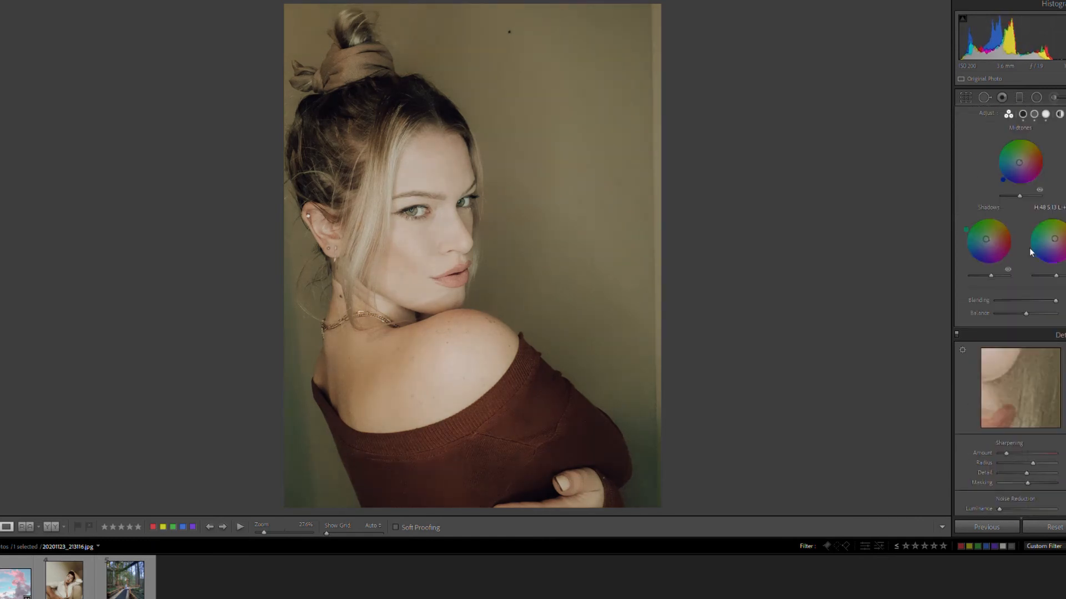
Step: Compare the graded portrait with its original in a side-by-side before and after view
key("y")
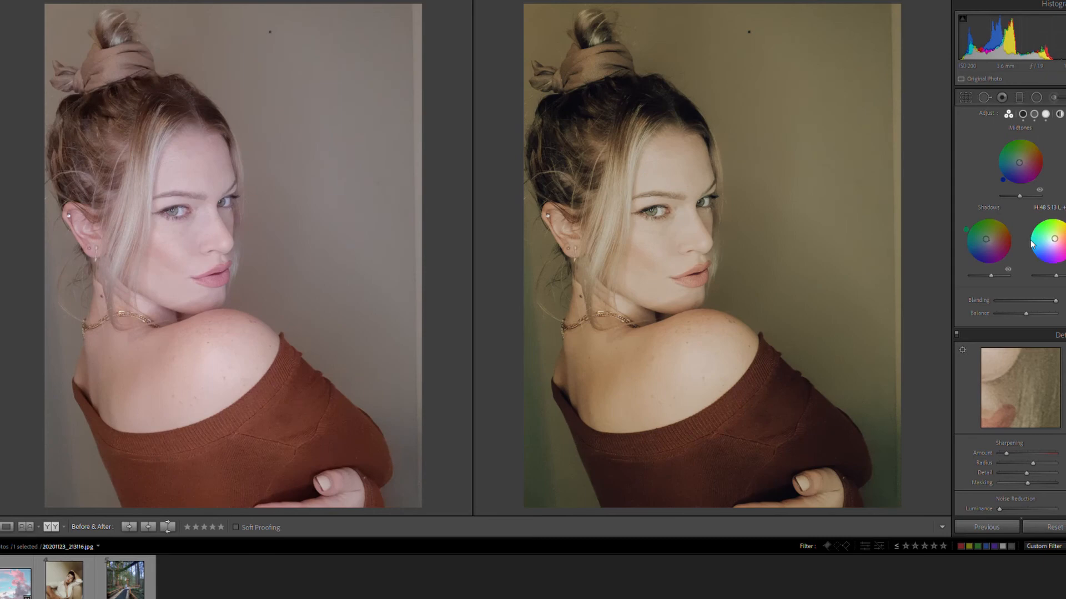
key("y")
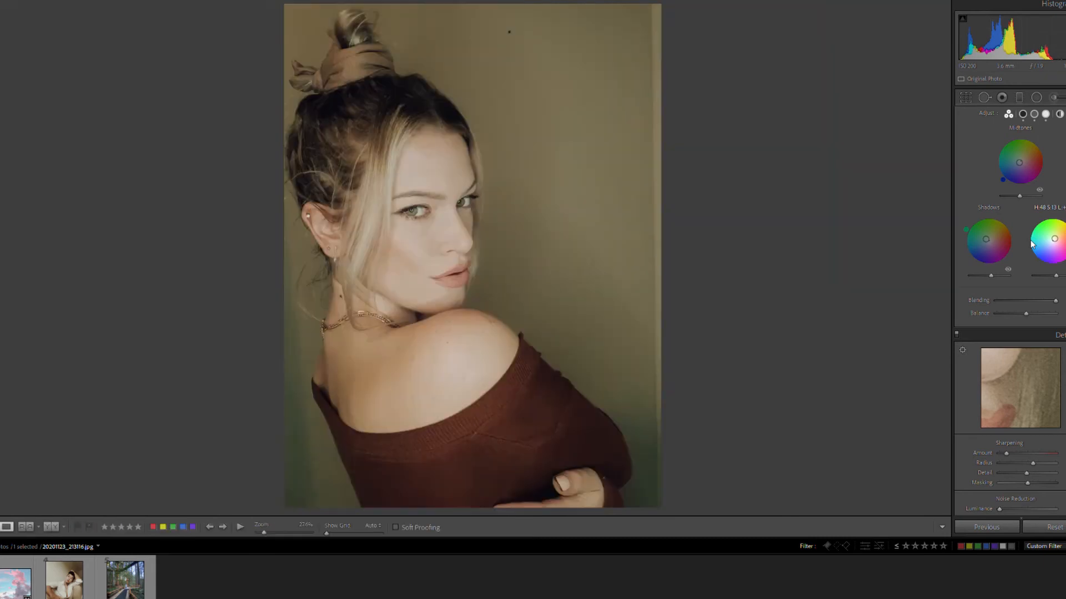
Step: Raise the green, aqua and blue luminance and the green and aqua saturation, and boost the vibrance slightly
scroll(1013, 376, "up", 5)
left_click_drag(1012, 377, 1021, 378)
mouse_move(1023, 354)
left_mouse_down()
mouse_move(1037, 346)
mouse_move(1024, 347)
left_mouse_up()
left_click_drag(1011, 268, 1015, 277)
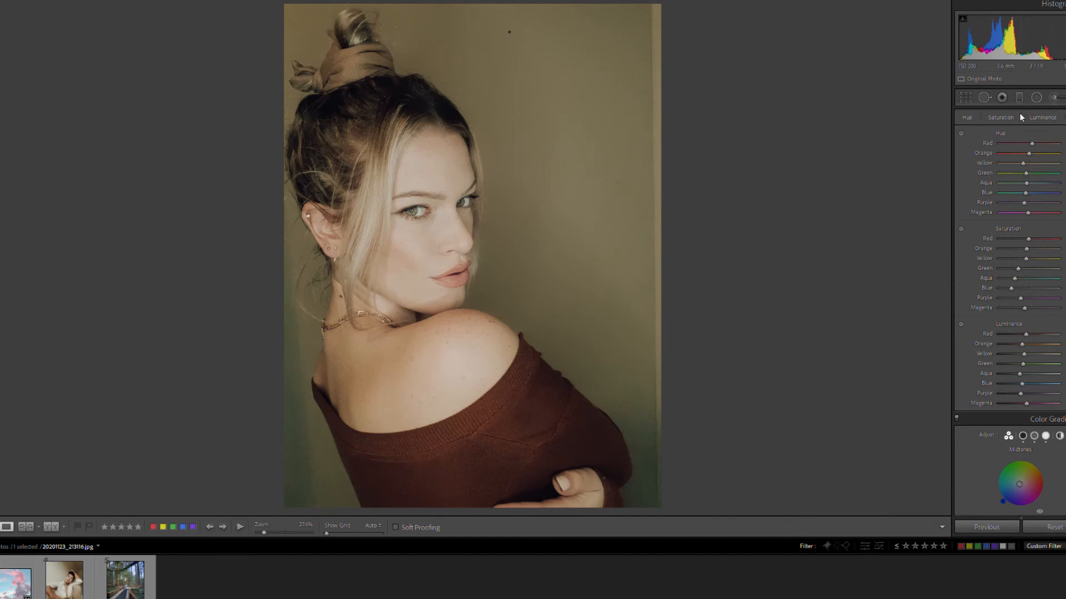
scroll(1011, 261, "up", 6)
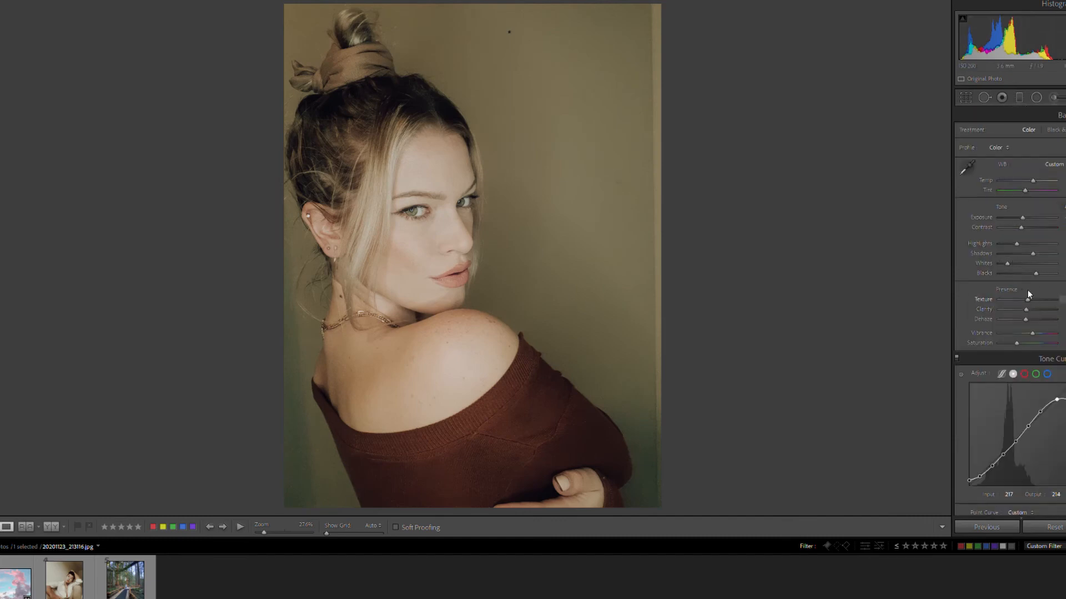
Step: Heal the dark spot on the wall above the woman
left_click(984, 97)
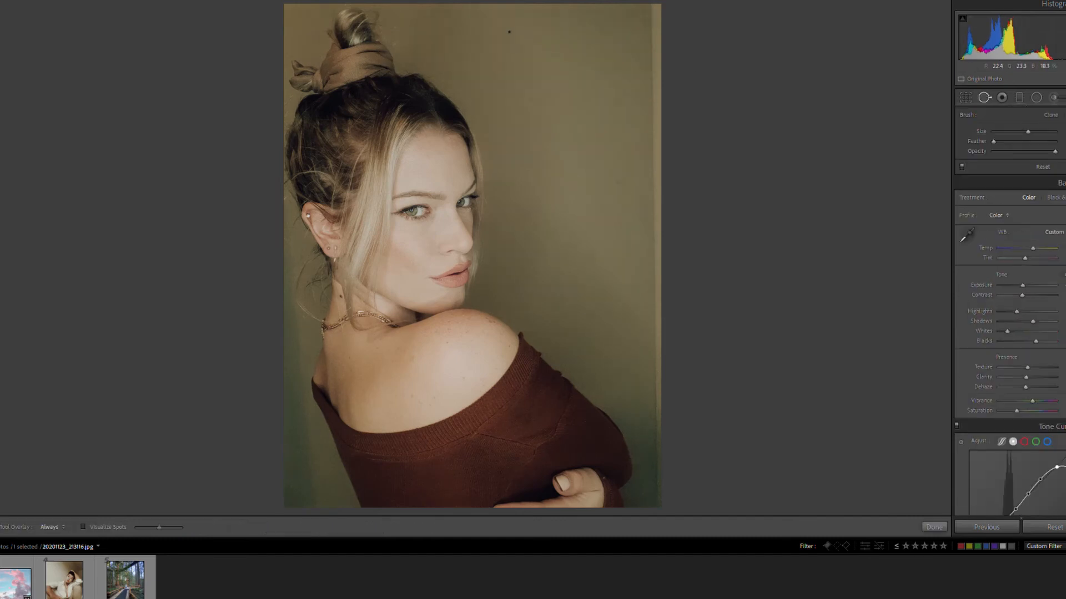
left_click(508, 31)
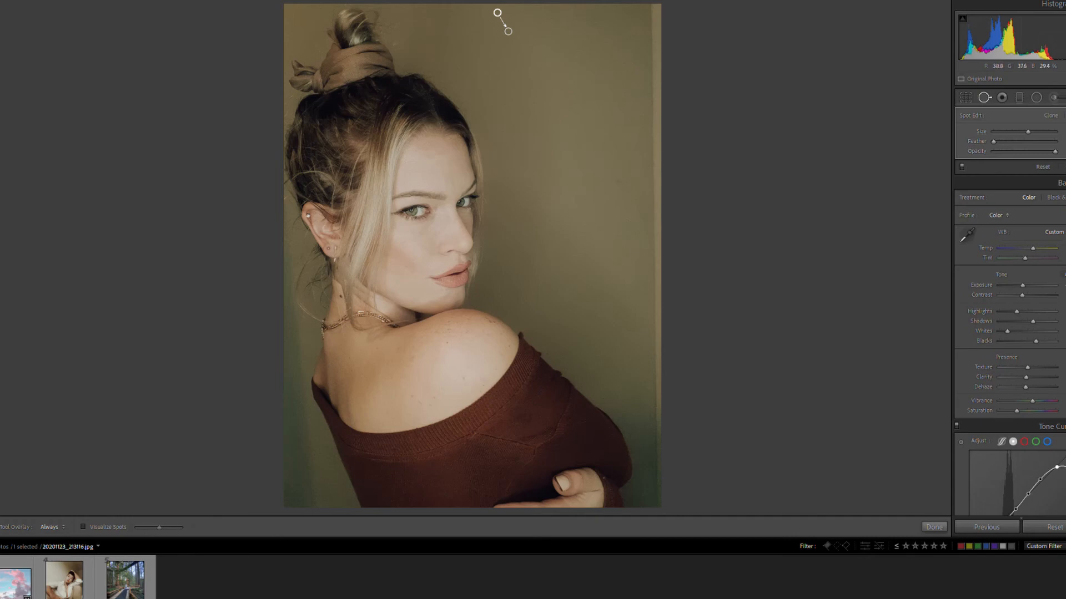
Step: Soften the skin marks on the woman's neck and shoulder with spot removal at reduced opacity
left_click(903, 162)
left_click(1027, 151)
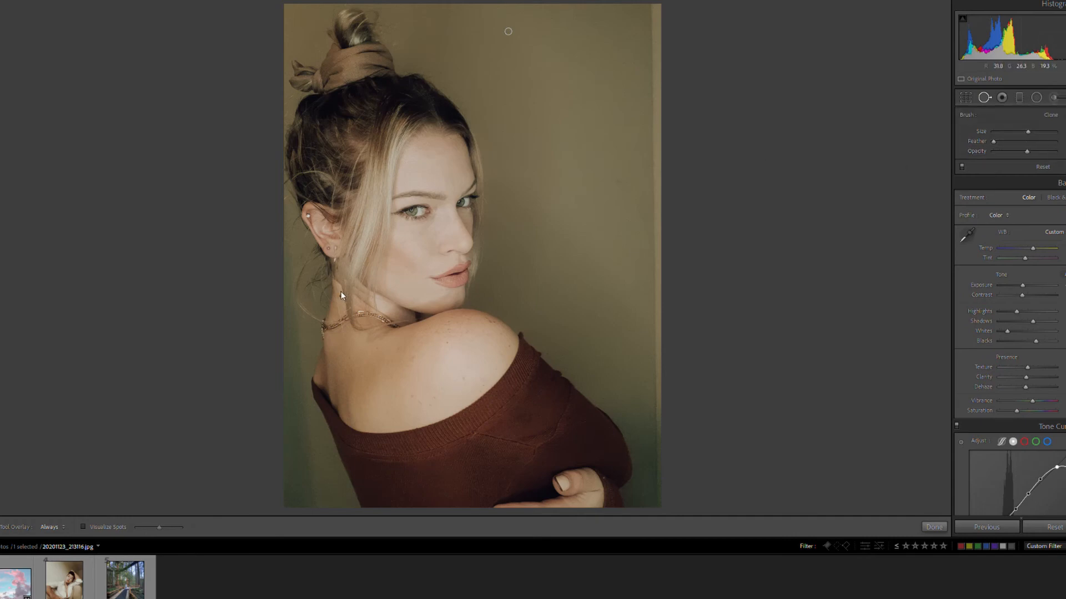
key("q")
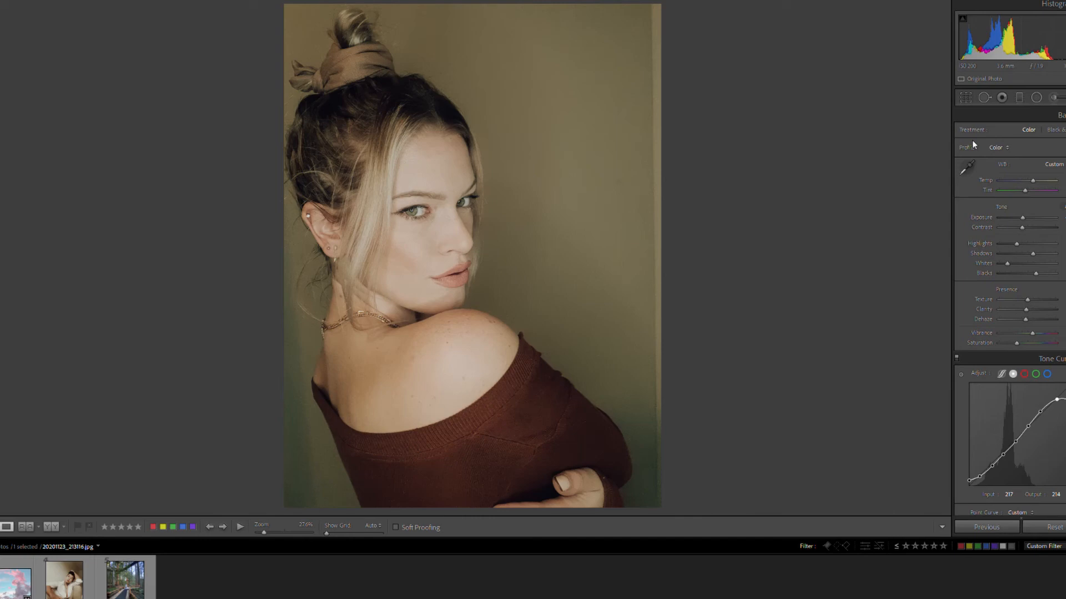
key("q")
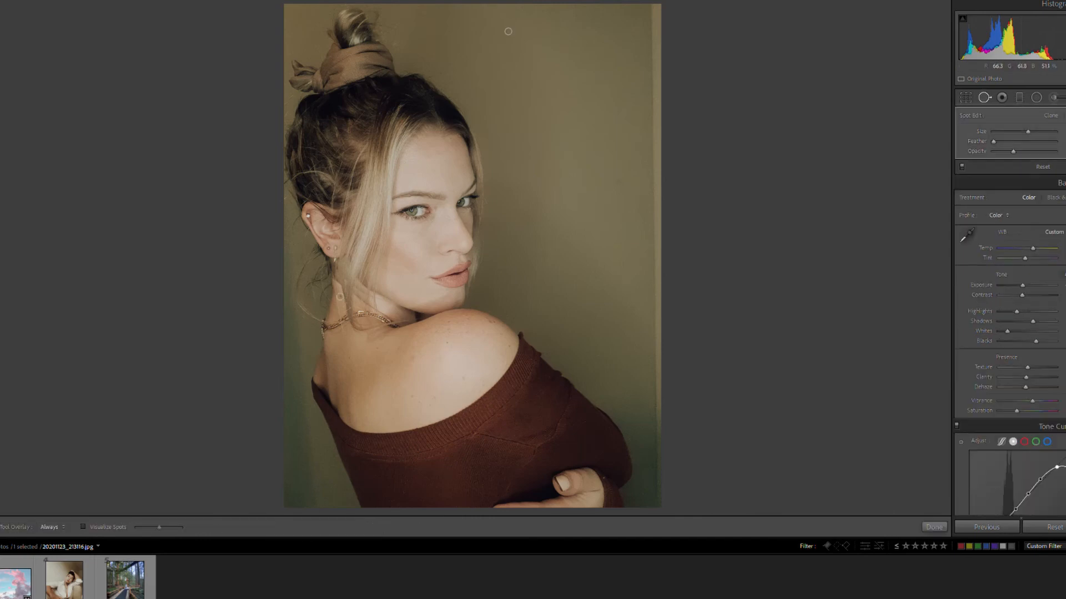
left_click(411, 408)
key("q")
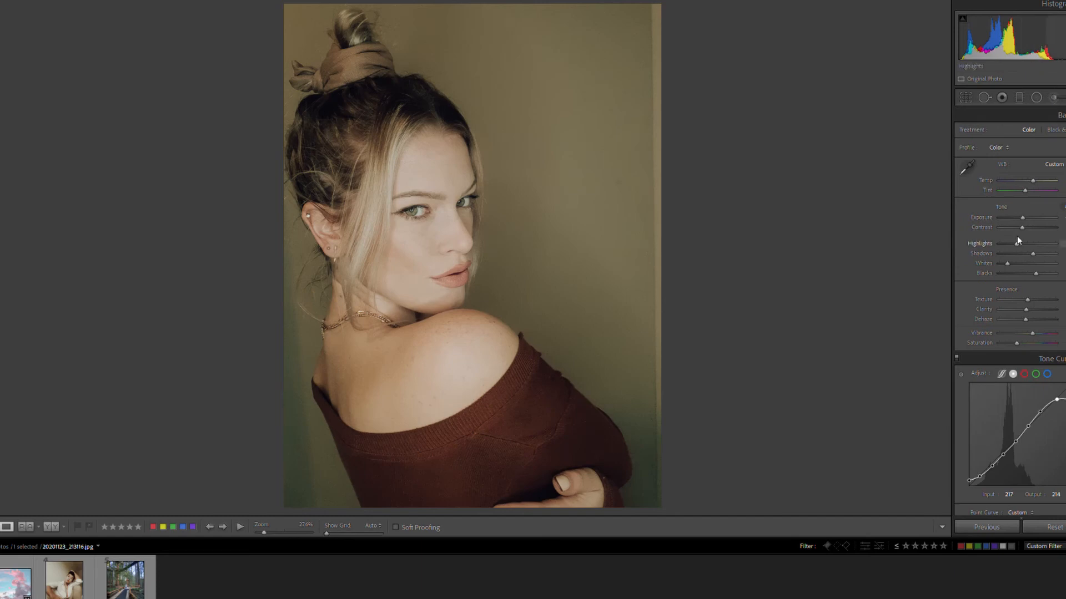
Step: Rotate the portrait slightly and crop it tighter in its original aspect, cutting off the wall strip on the right and the hand
key("r")
left_click_drag(782, 72, 790, 80)
left_click_drag(653, 7, 637, 86)
left_click_drag(642, 34, 642, 25)
left_click_drag(645, 478, 663, 495)
mouse_move(574, 358)
left_mouse_down()
mouse_move(575, 374)
mouse_move(578, 362)
left_mouse_up()
left_click_drag(651, 60, 608, 116)
left_click_drag(617, 47, 614, 62)
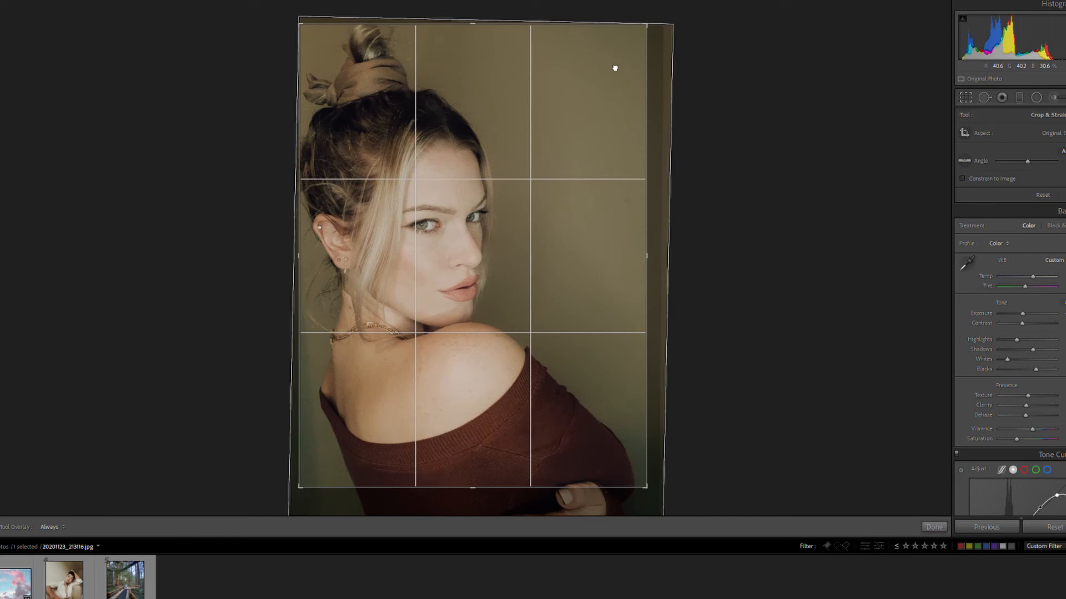
left_click_drag(647, 22, 641, 32)
left_click_drag(610, 79, 628, 94)
left_click_drag(804, 148, 807, 154)
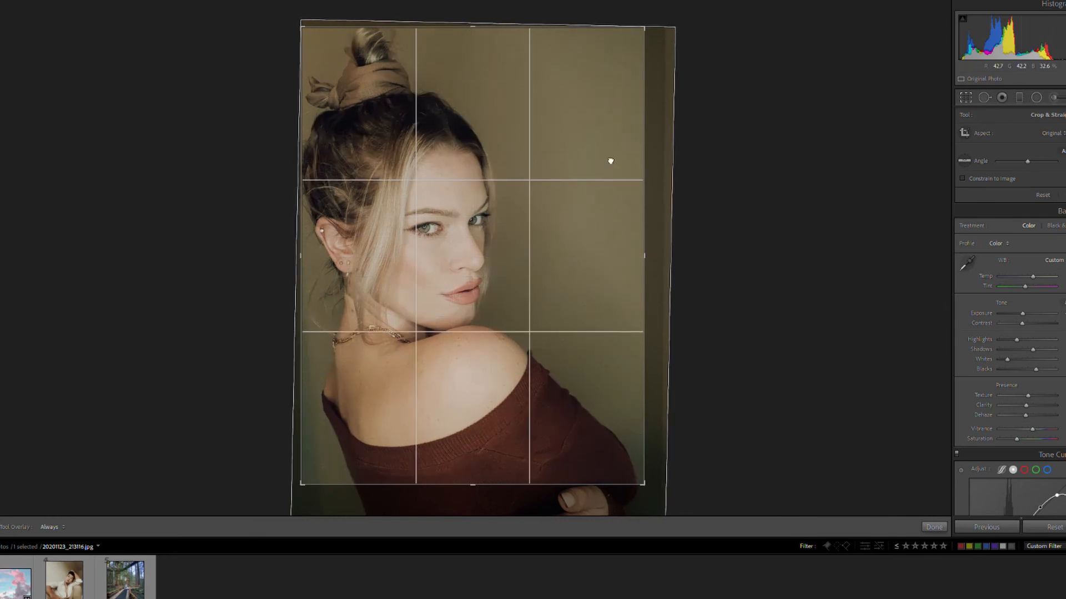
key("Return")
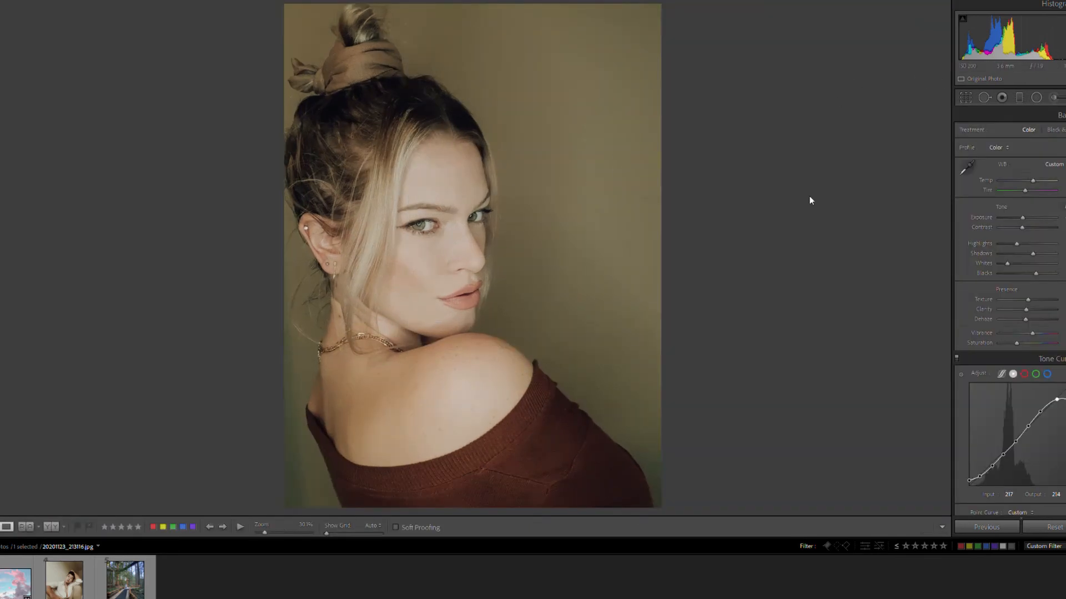
Step: Darken the portrait's lower-right, upper-right and lower-left areas with angled graduated filters using the DARKEN effect
left_click(1019, 97)
left_click_drag(539, 457, 513, 381)
left_click_drag(604, 151, 506, 175)
left_click_drag(557, 163, 541, 167)
left_click_drag(558, 223, 517, 186)
left_click_drag(576, 394, 637, 335)
left_click_drag(520, 194, 577, 164)
left_click_drag(647, 231, 630, 247)
left_click_drag(630, 135, 659, 120)
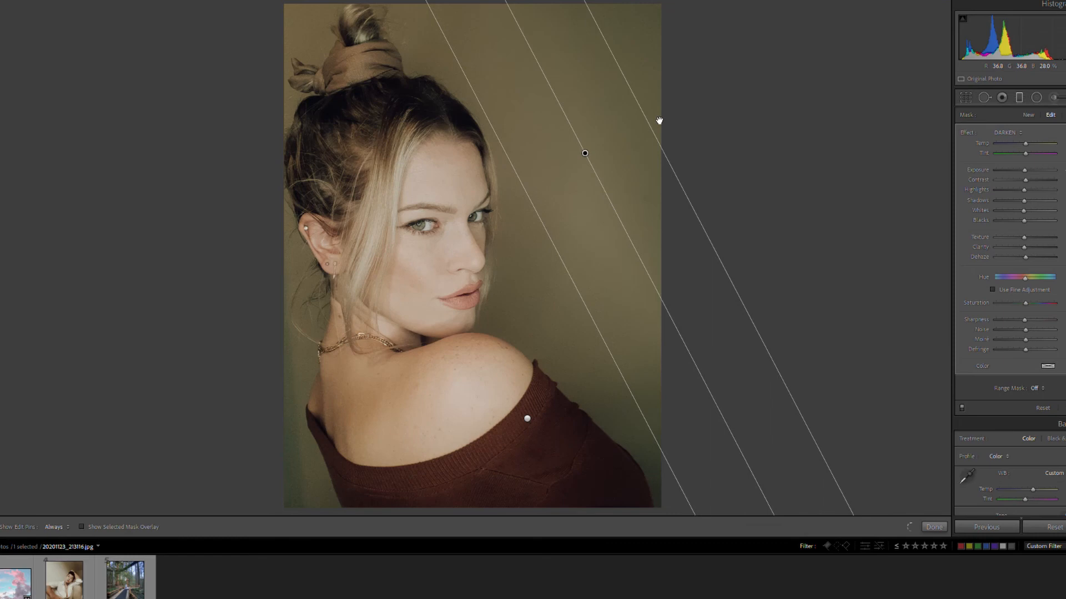
left_click_drag(314, 375, 376, 291)
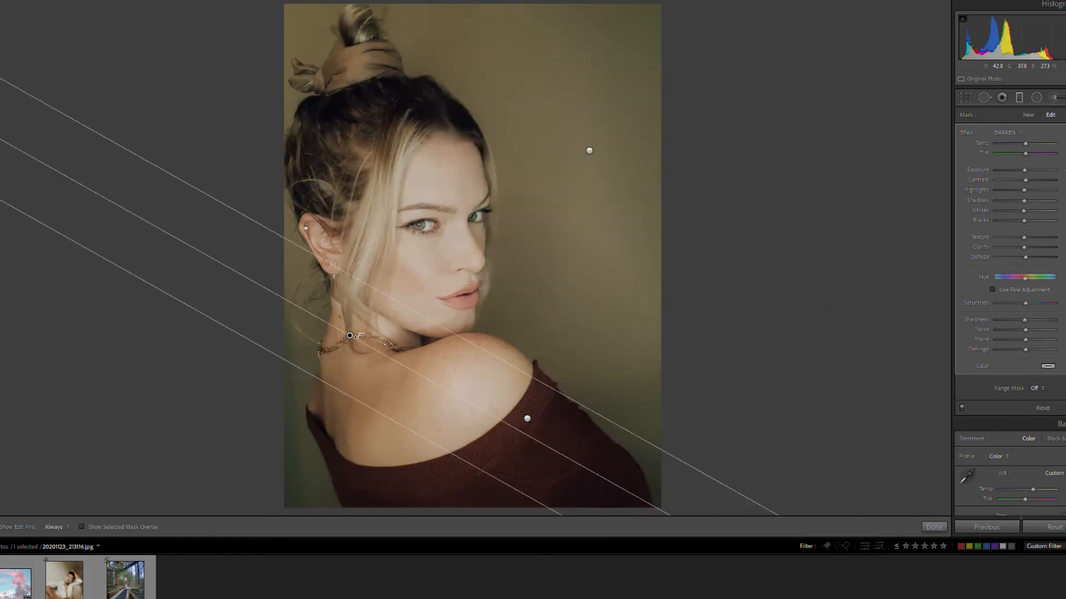
key("m")
Step: Darken the surroundings of the woman's face with overlapping elliptical radial filters using the DARKEN effect and a reduced feather
key("shift+m")
left_click_drag(383, 148, 441, 247)
left_click_drag(1019, 382, 1015, 383)
left_click_drag(441, 247, 439, 240)
left_click_drag(440, 395, 439, 419)
left_click_drag(563, 241, 591, 244)
left_click_drag(440, 240, 443, 229)
left_click_drag(1015, 384, 1012, 385)
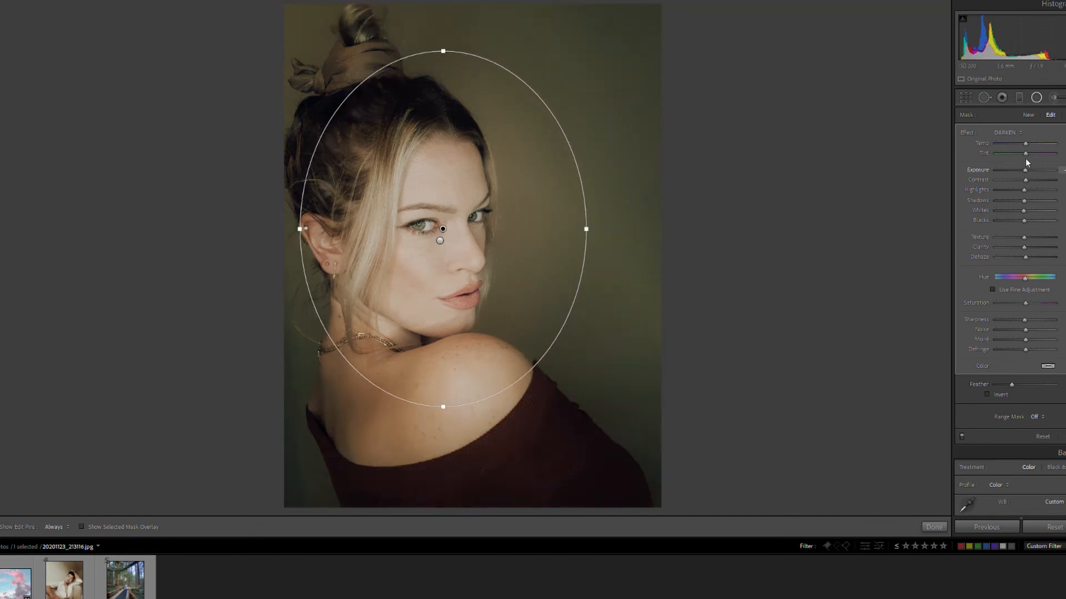
key("shift+m")
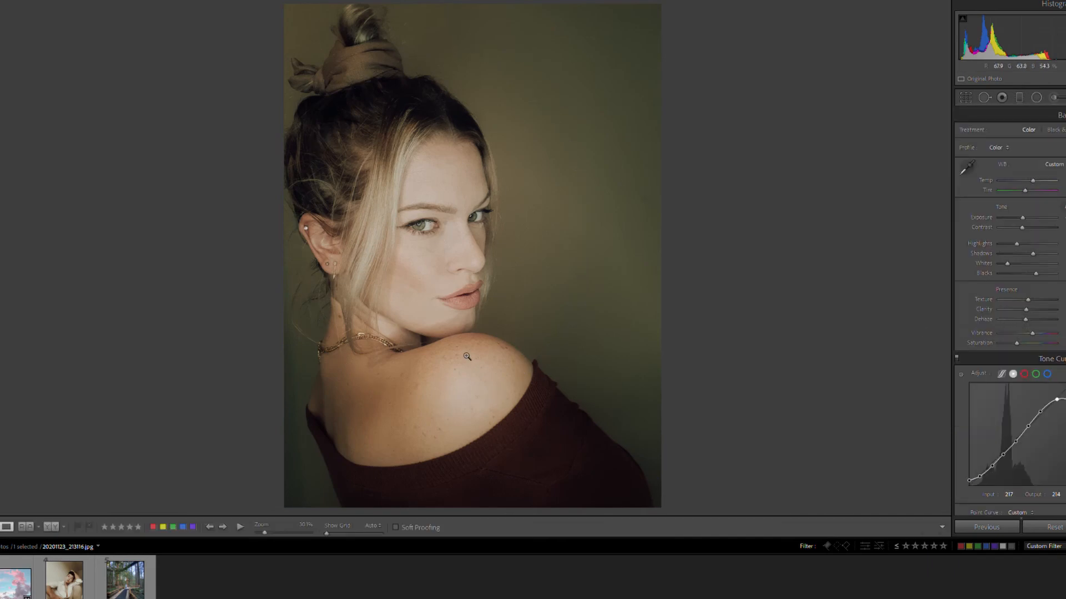
Step: Paint over both of the woman's irises with a small Iris Enhance adjustment brush
left_click(434, 219)
key("k")
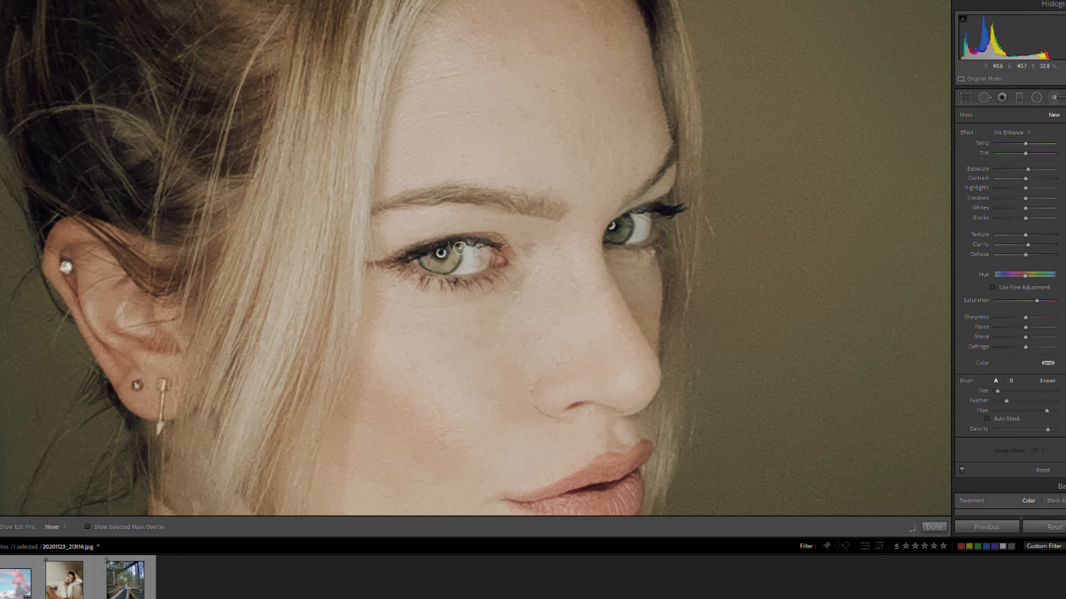
left_click_drag(437, 260, 444, 261)
mouse_move(618, 240)
left_mouse_down()
mouse_move(628, 234)
mouse_move(614, 232)
left_mouse_up()
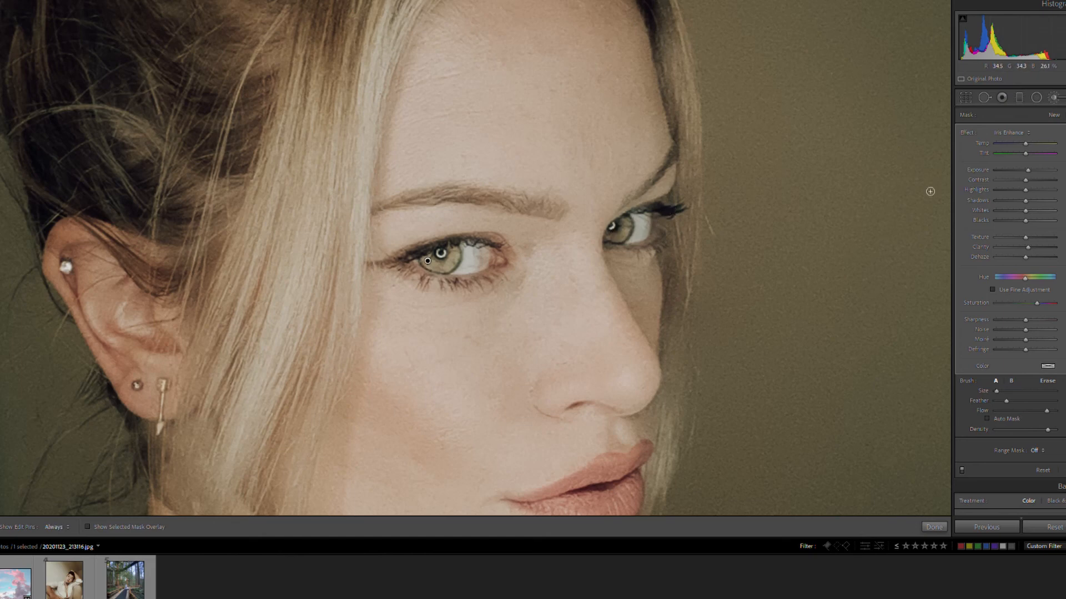
Step: Lower the iris brush's exposure, highlights, shadows, whites and blacks, raise texture, clarity and dehaze slightly, and reduce its saturation a little
double_click(1027, 170)
mouse_move(1025, 190)
left_mouse_down()
mouse_move(1030, 200)
mouse_move(1021, 200)
left_mouse_up()
left_click_drag(1025, 210, 1024, 221)
left_click_drag(1025, 170, 1024, 170)
left_click_drag(1027, 247, 1029, 247)
left_click_drag(1025, 237, 1028, 257)
left_click_drag(1037, 303, 1036, 303)
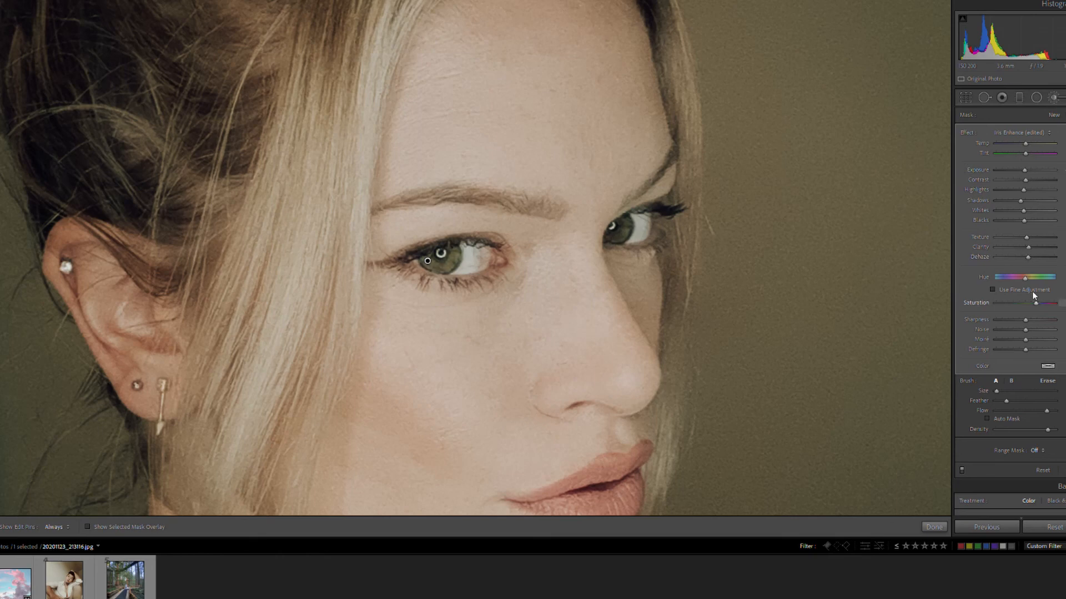
key("z")
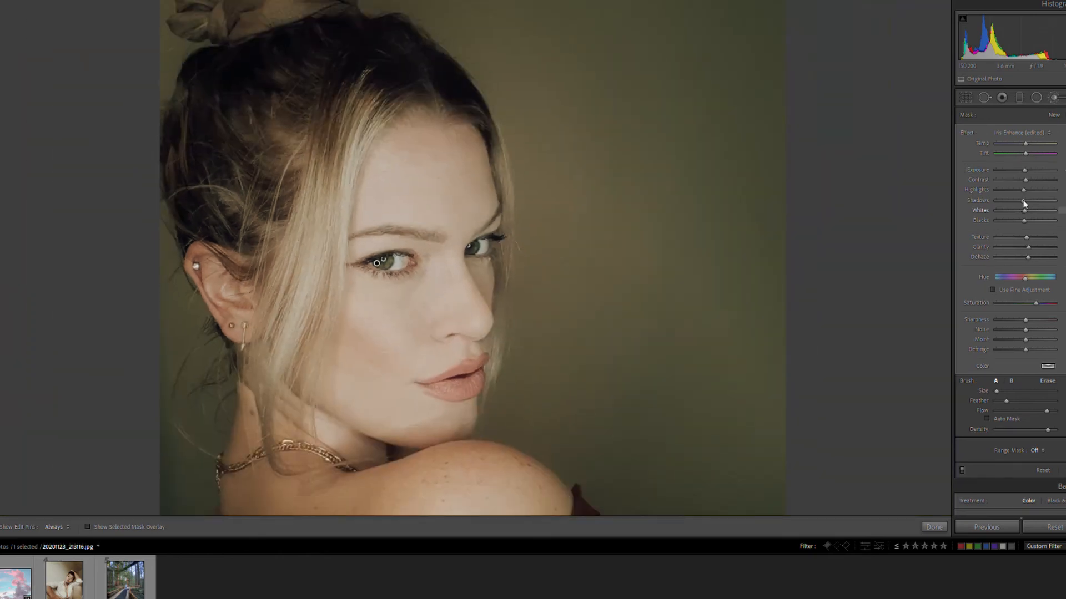
key("z")
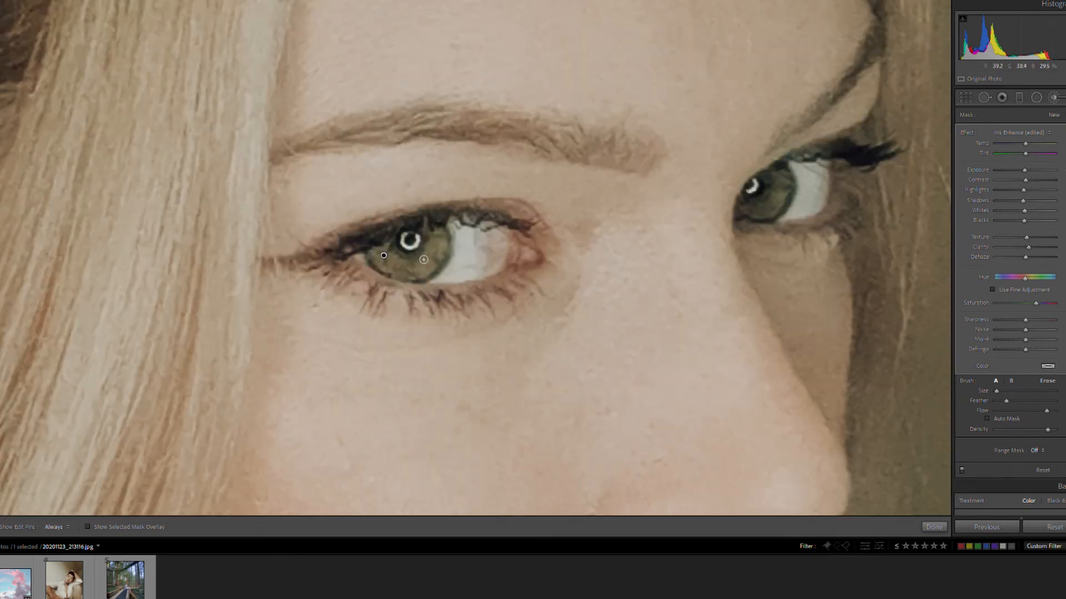
Step: Check the retouched eyes, close the brush, and compare the finished portrait with its original side by side
key("h")
key("h")
key("ctrl+minus")
key("ctrl+minus")
key("k")
key("ctrl+minus")
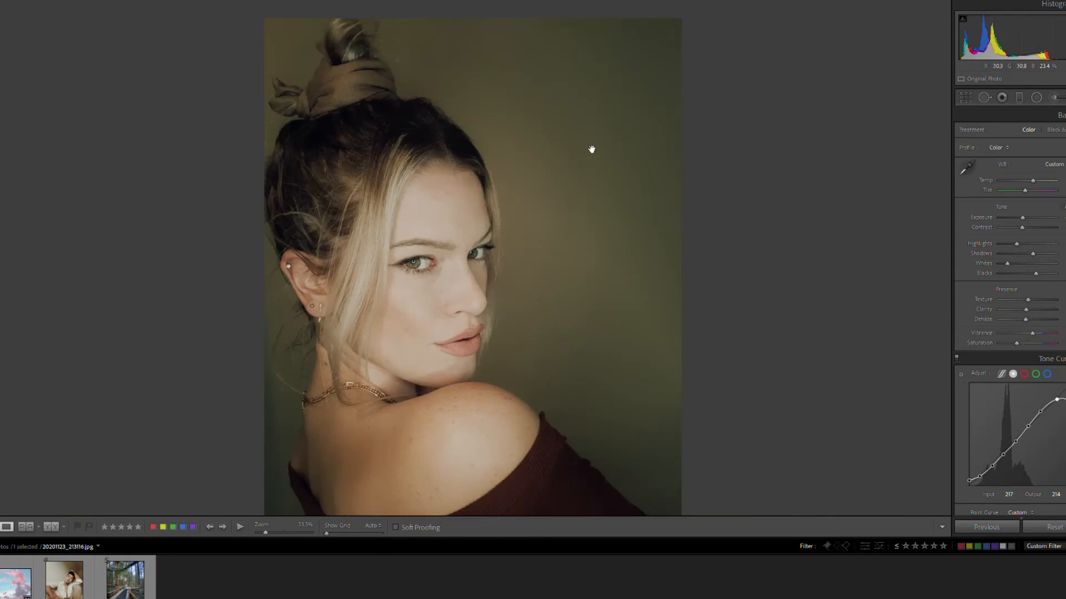
key("y")
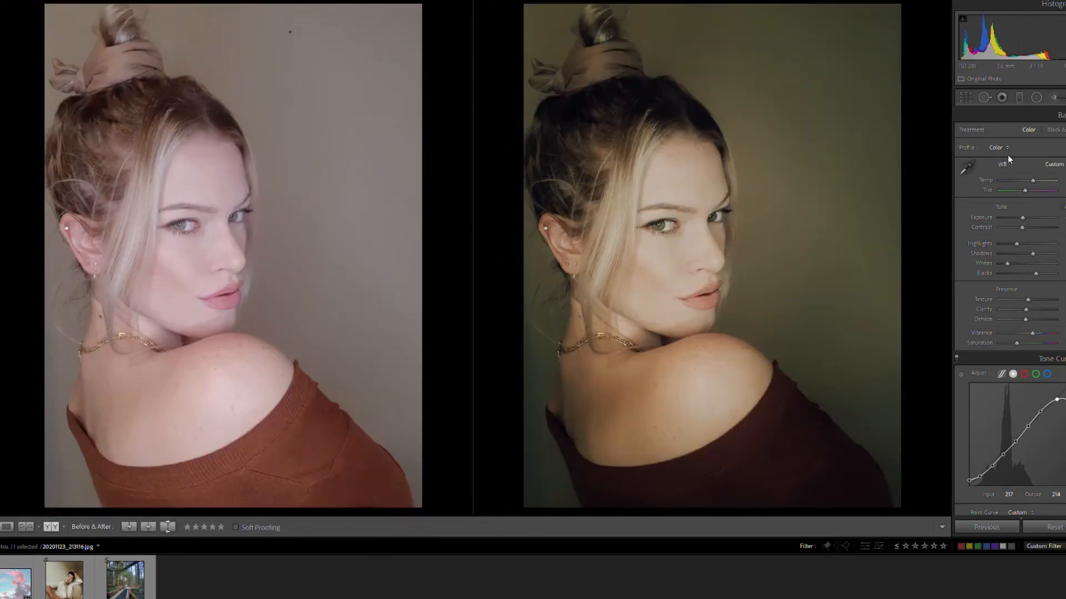
key("y")
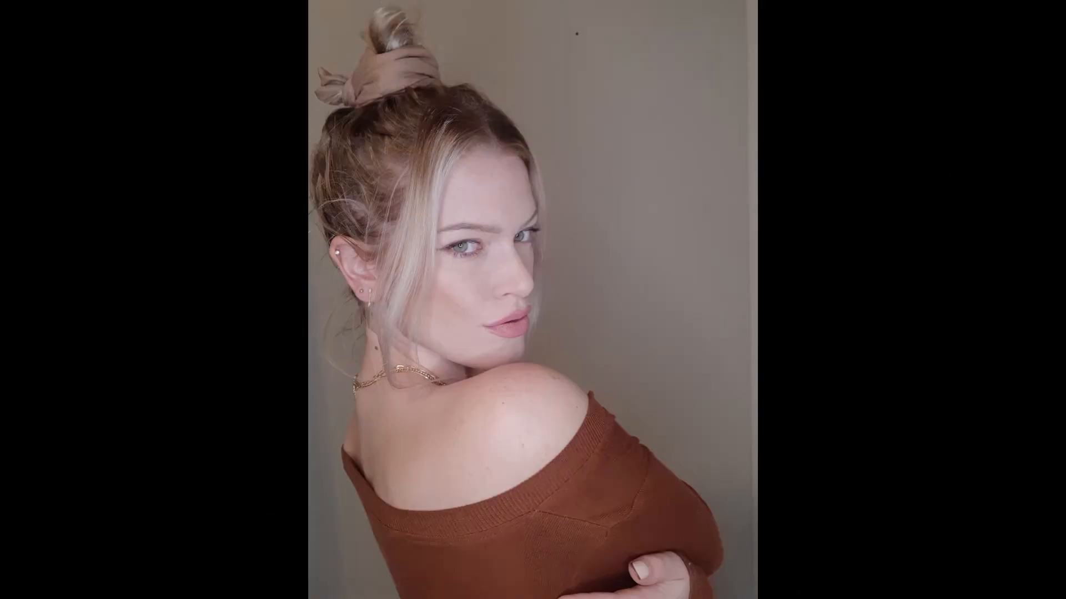